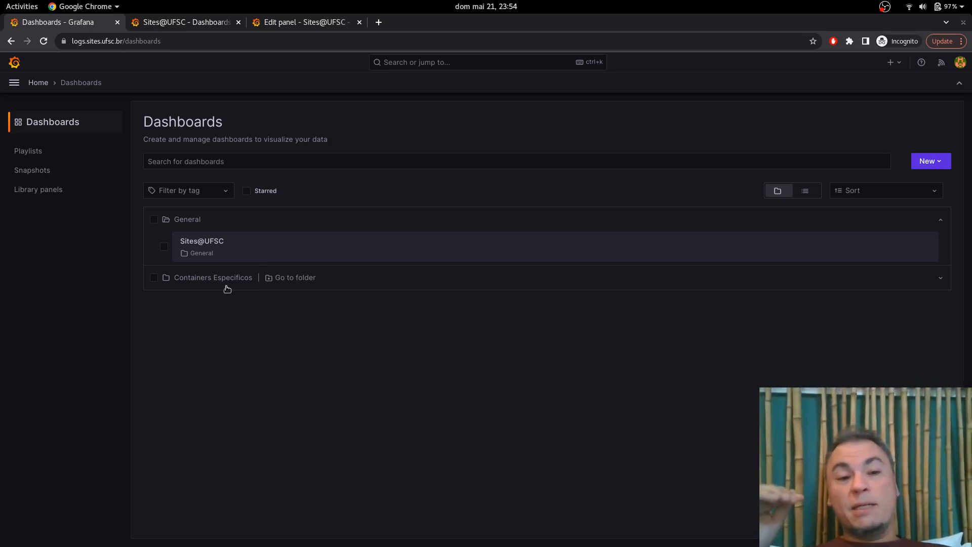
- Expand the Containers Especificos folder, view the Sites@UFSC dashboard, and go to its log table's open panel editor
left_click(346, 278)
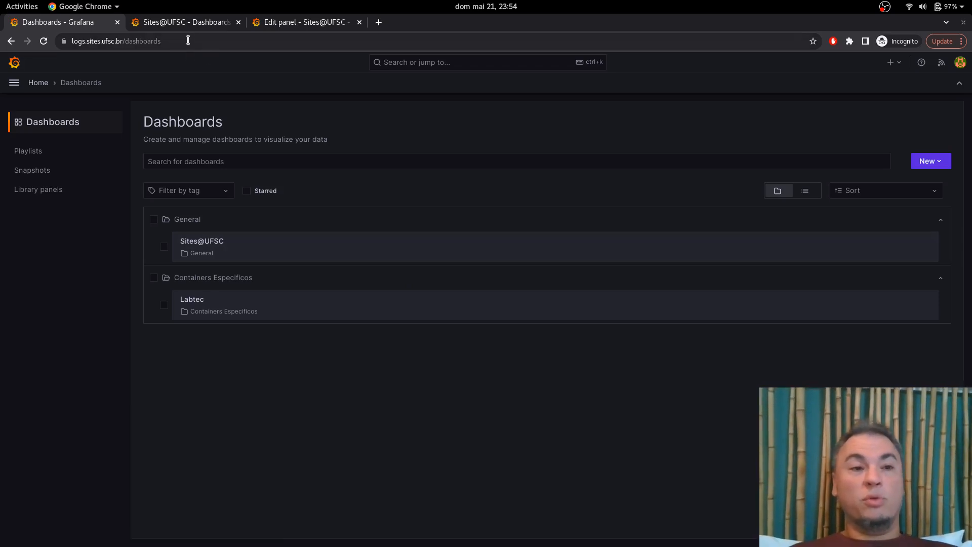
left_click(197, 24)
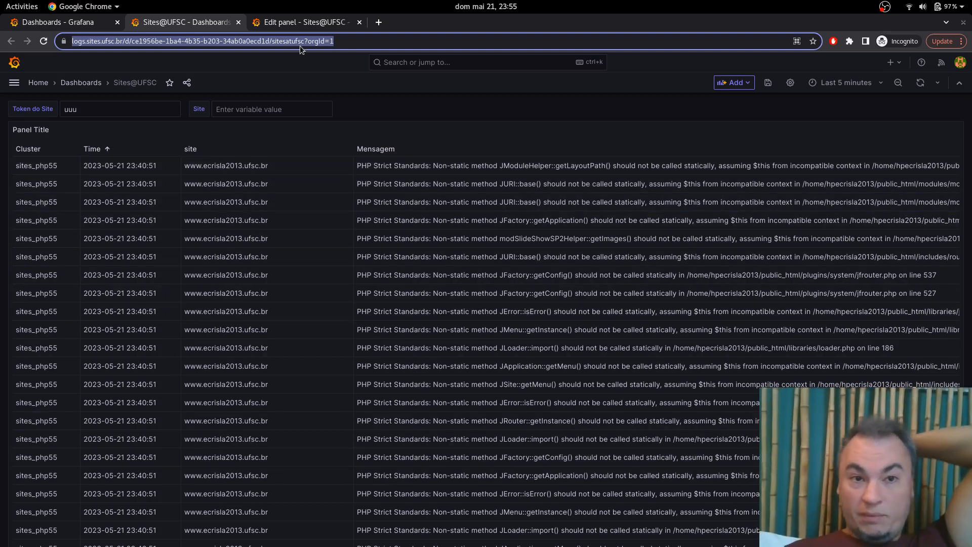
left_click(303, 21)
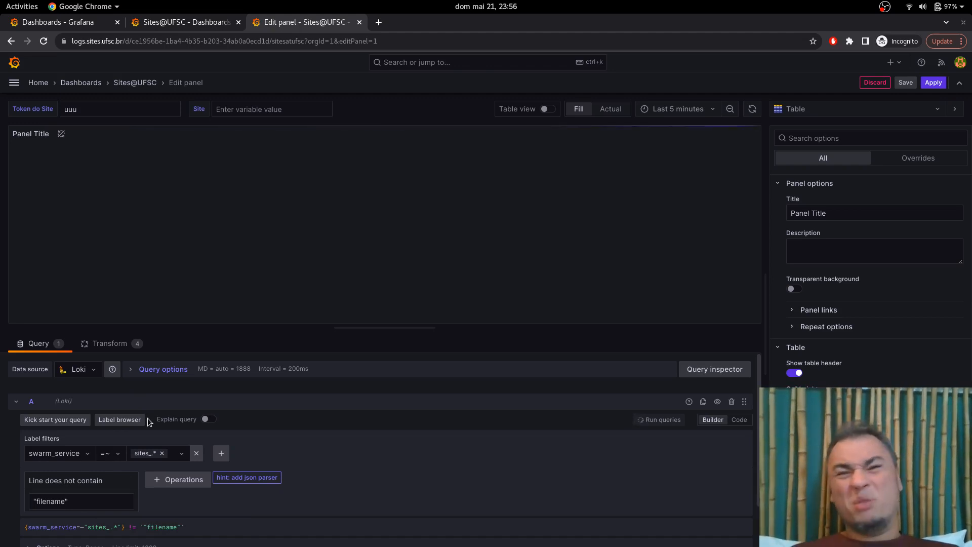
- Review the log table panel's transformations, from Extract fields through Organize fields to Filter data by values
left_click(110, 343)
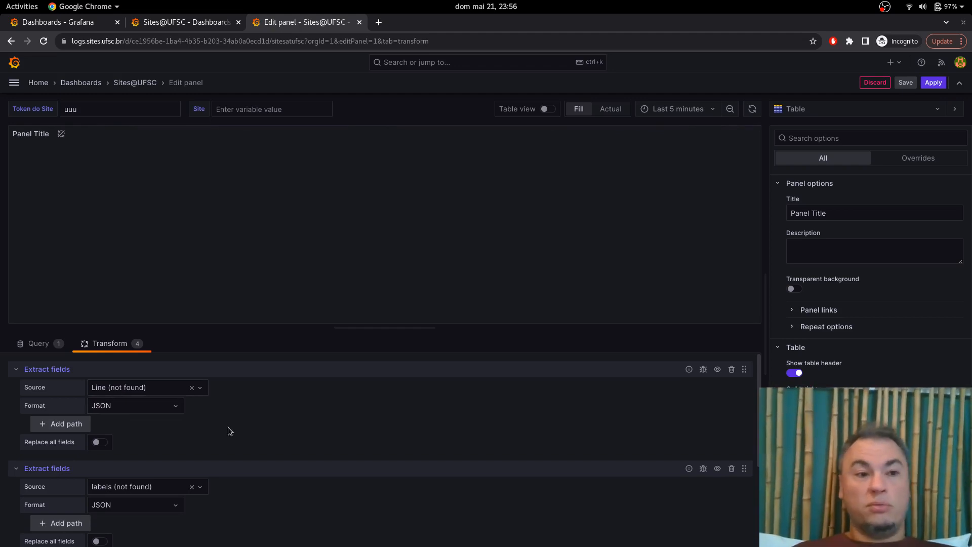
scroll(267, 385, "down", 1)
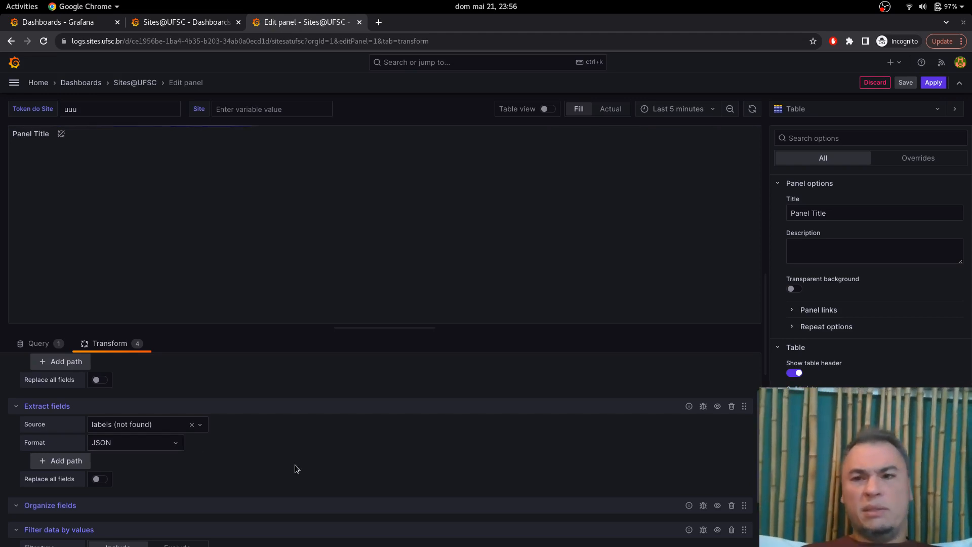
scroll(295, 464, "down", 2)
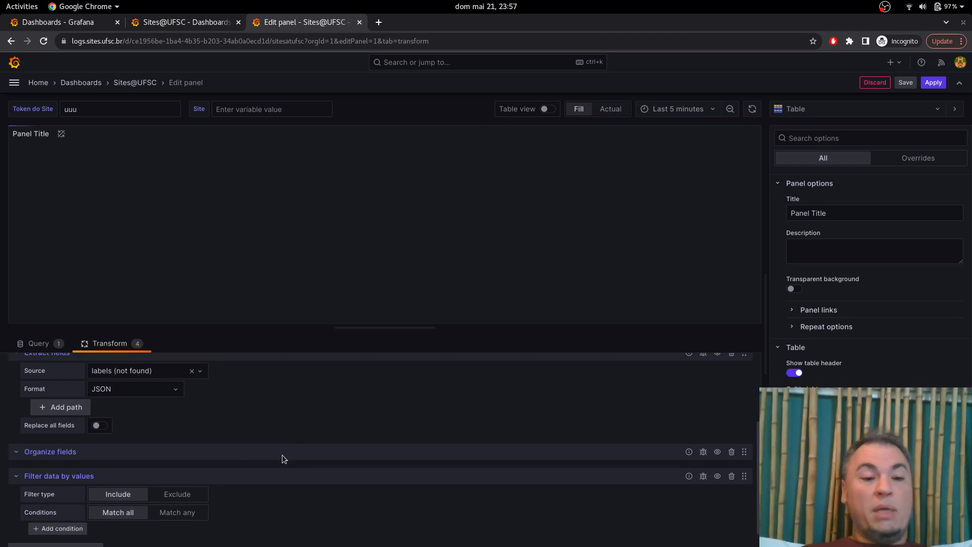
left_click(149, 452)
left_click(17, 451)
scroll(217, 425, "down", 1)
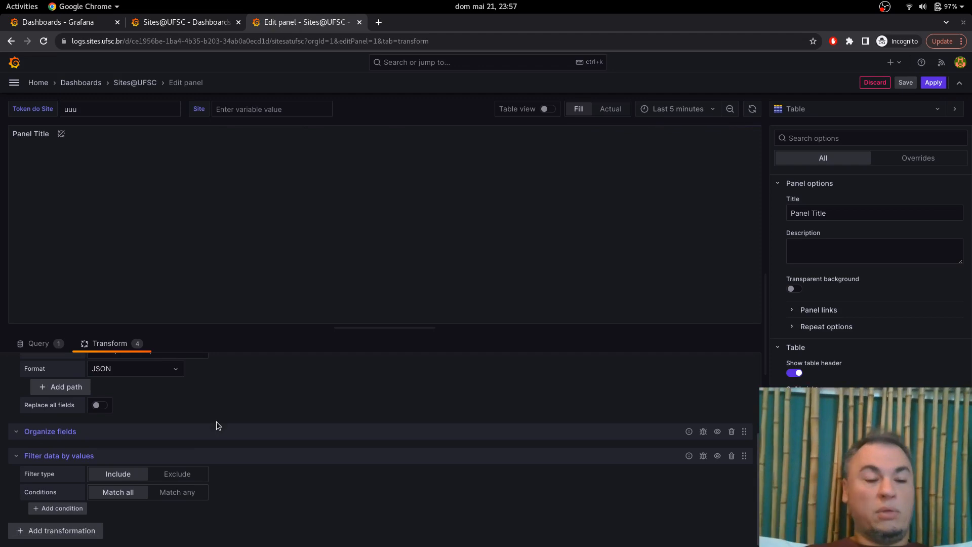
- Set the panel's time range to Last 15 minutes
left_click(675, 109)
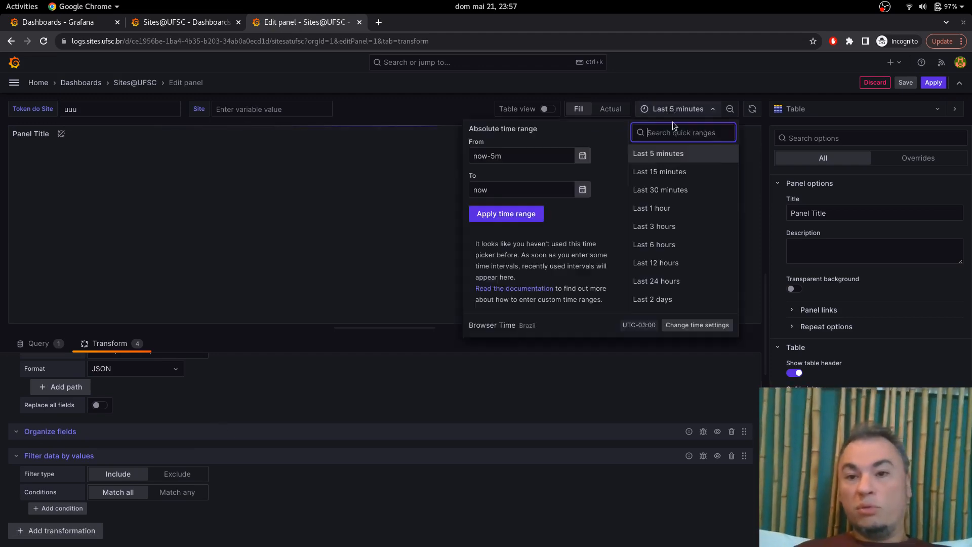
left_click(670, 173)
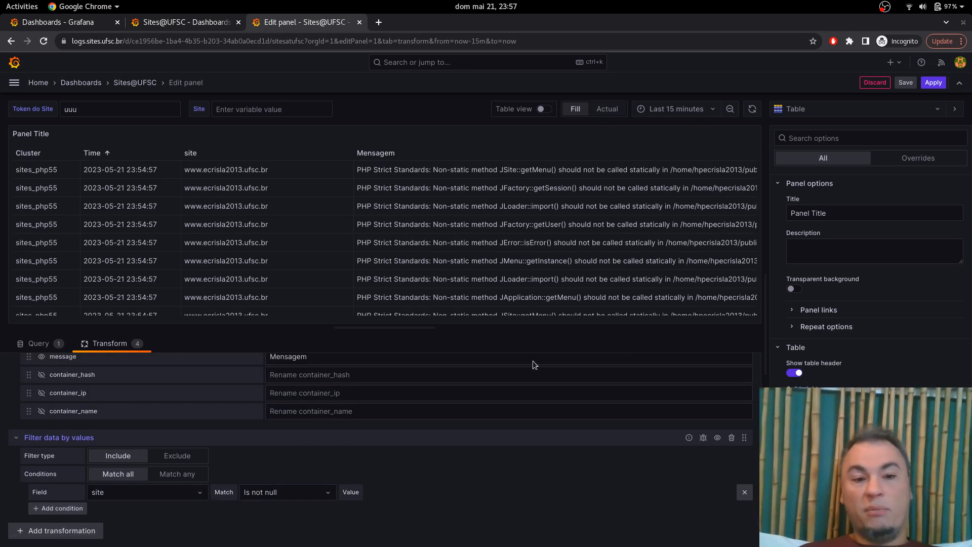
- Examine the labels source of the Extract fields transformation and the field visibility and renames under Organize fields
scroll(205, 460, "up", 3)
scroll(205, 459, "up", 1)
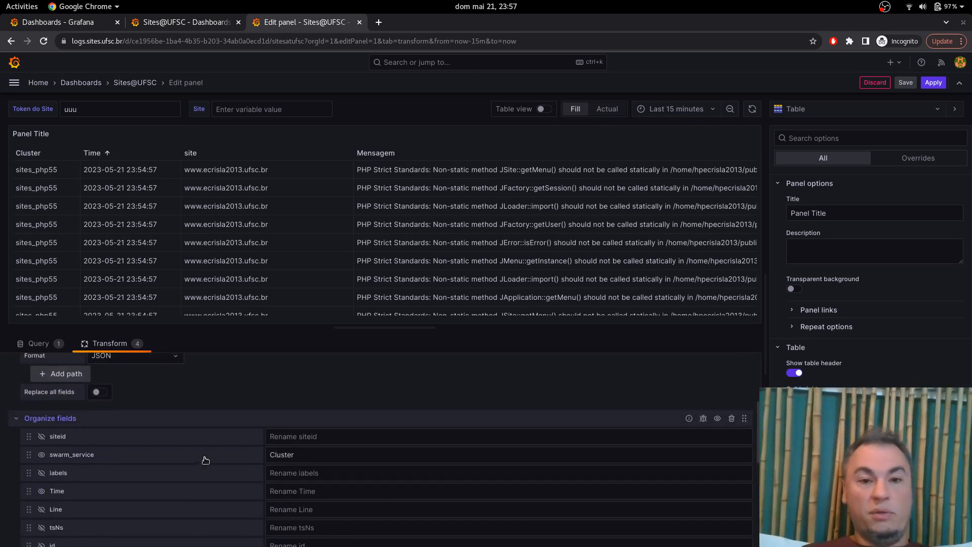
scroll(204, 457, "up", 5)
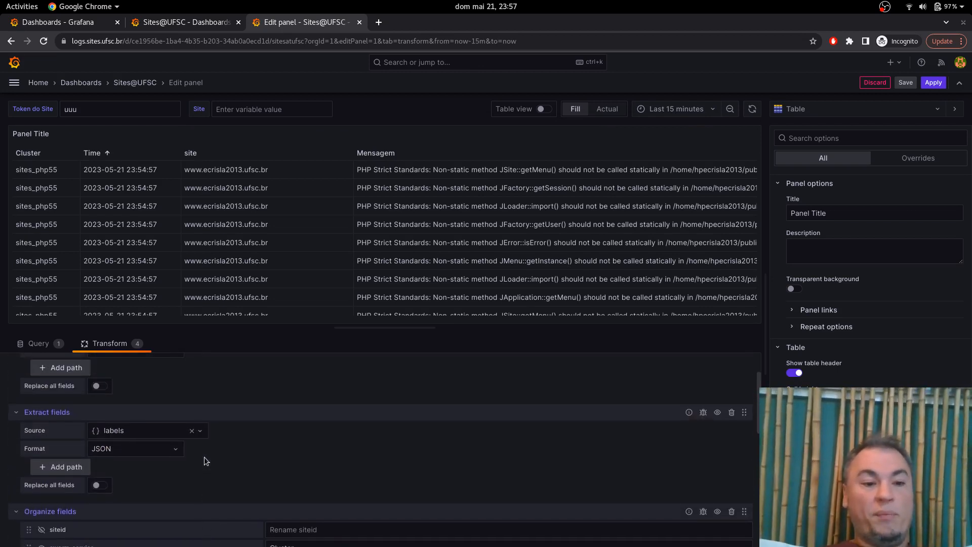
scroll(204, 457, "down", 1)
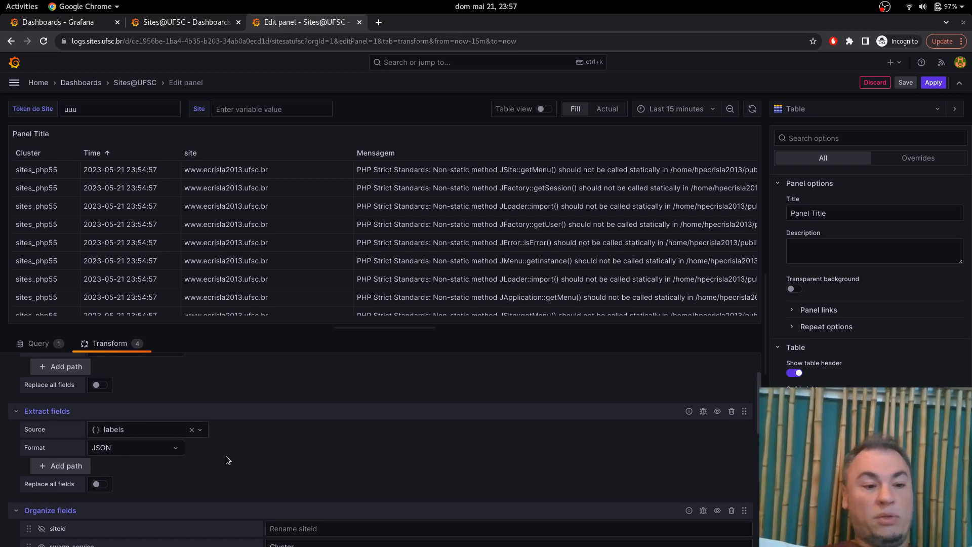
scroll(226, 455, "down", 6)
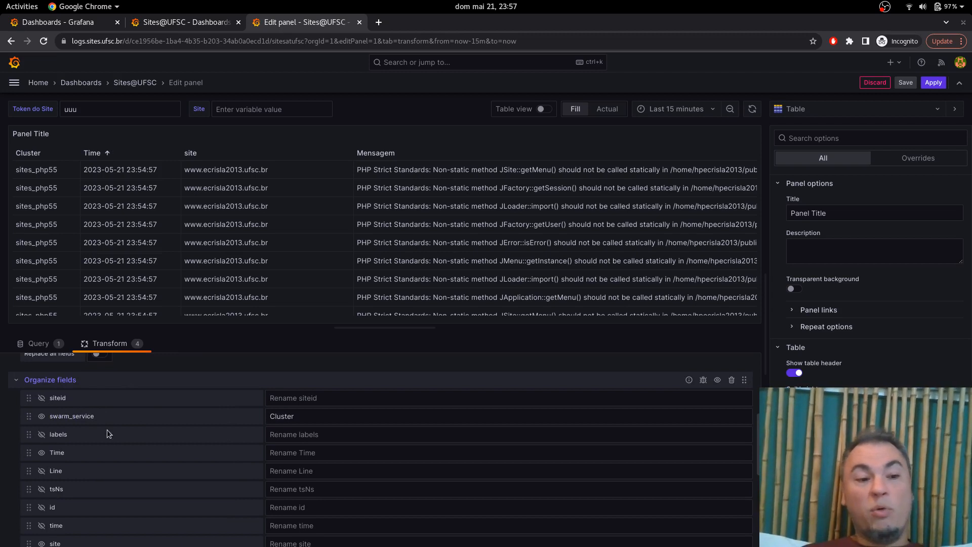
scroll(108, 430, "down", 3)
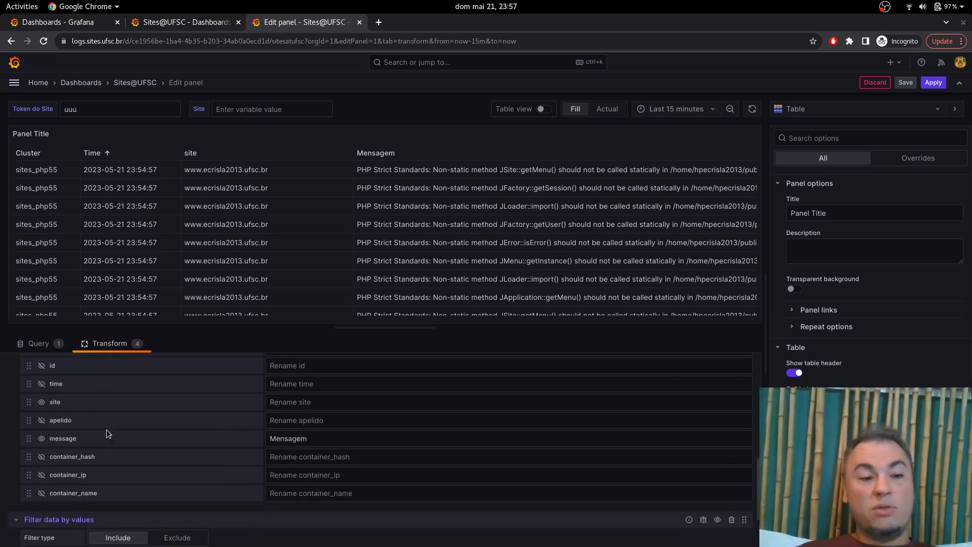
scroll(114, 455, "up", 3)
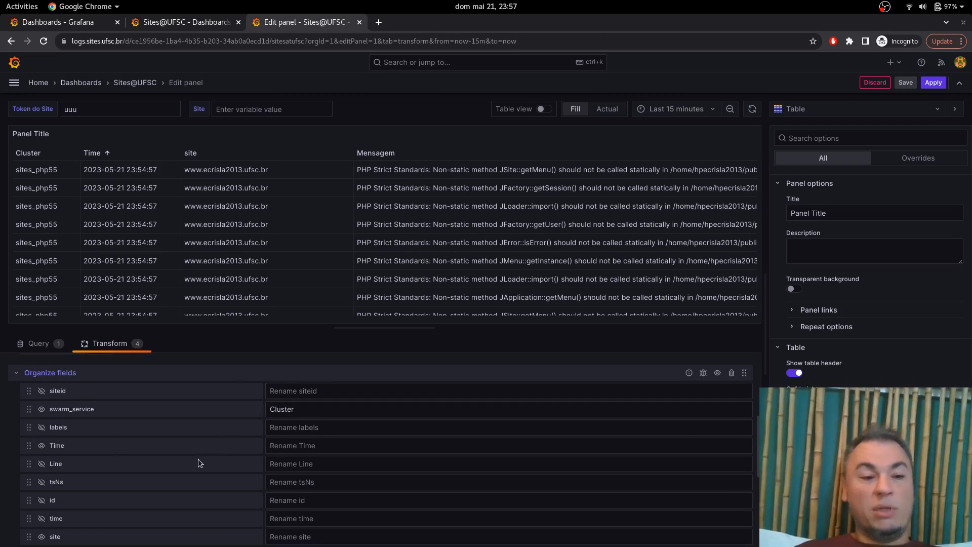
scroll(184, 479, "down", 3)
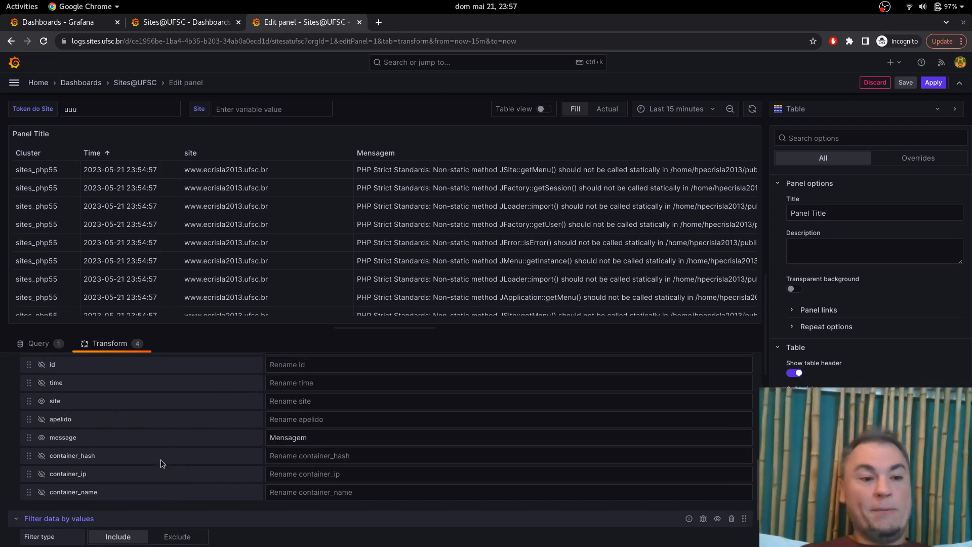
- Temporarily show the apelido and labels columns in Organize fields, one after the other, hiding each again
scroll(160, 460, "up", 1)
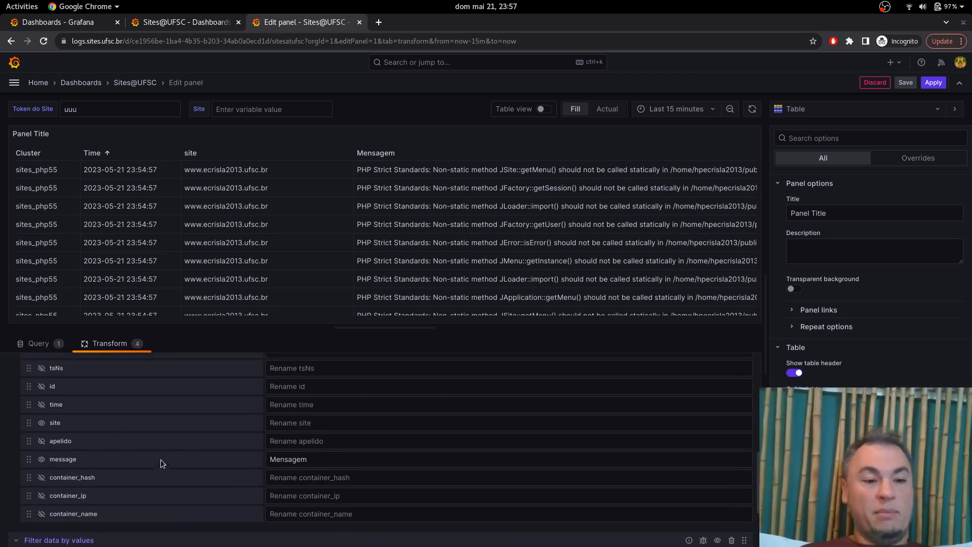
left_click(42, 442)
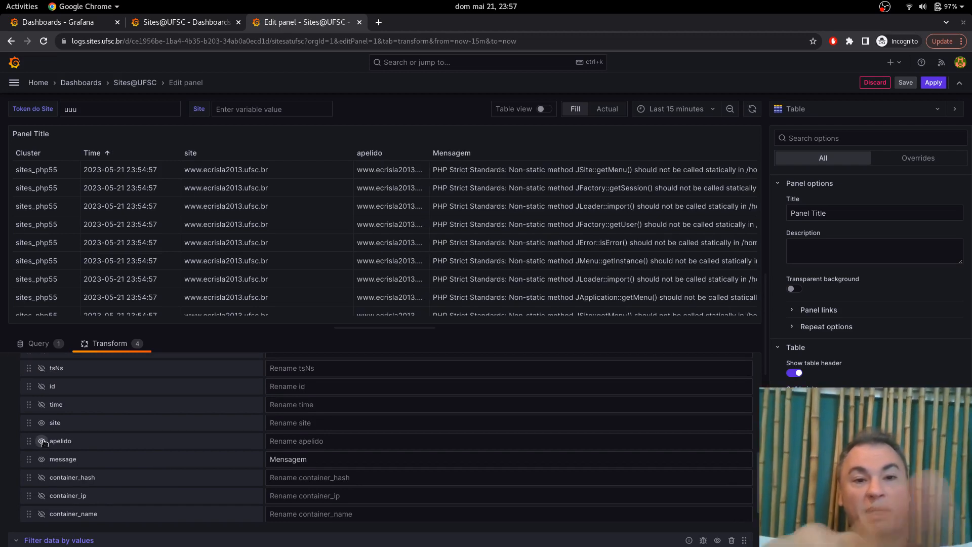
left_click(42, 442)
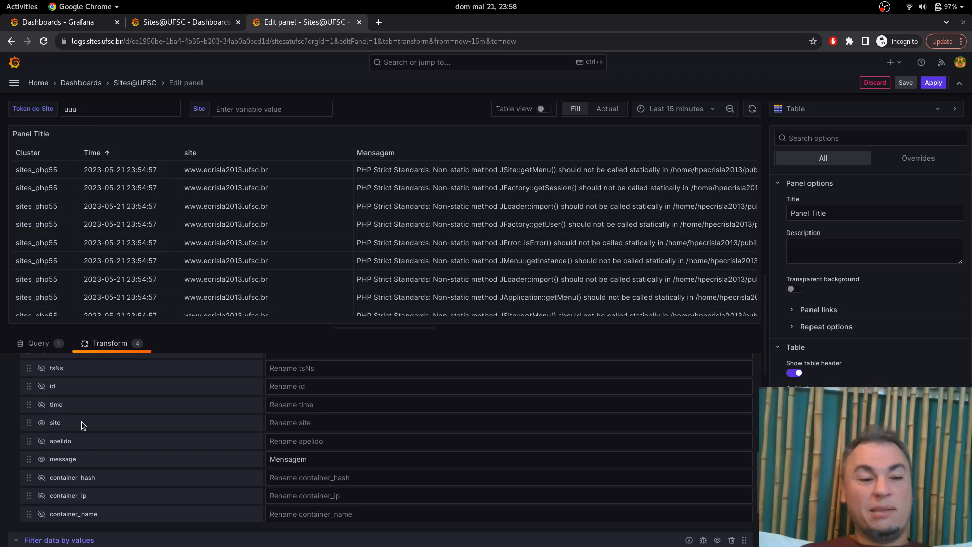
scroll(128, 405, "up", 2)
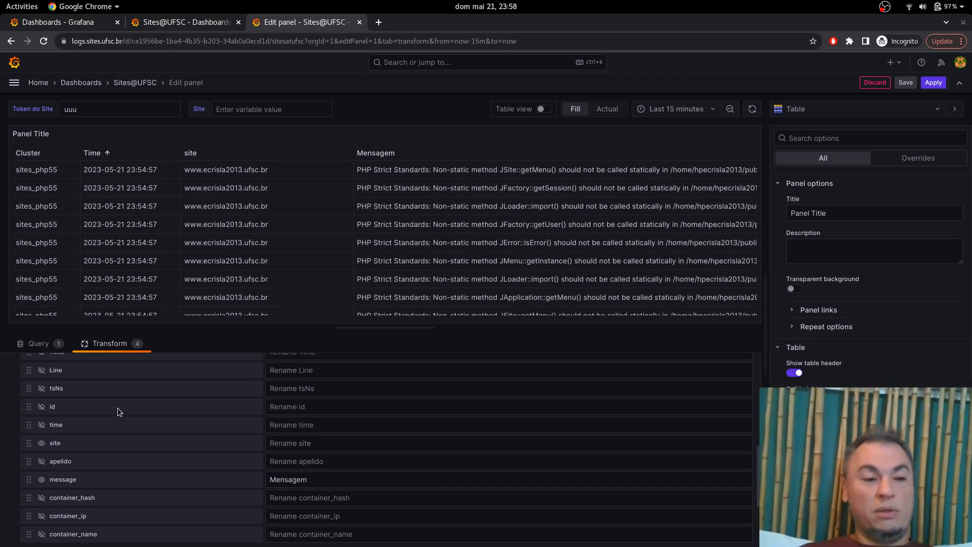
scroll(117, 408, "up", 2)
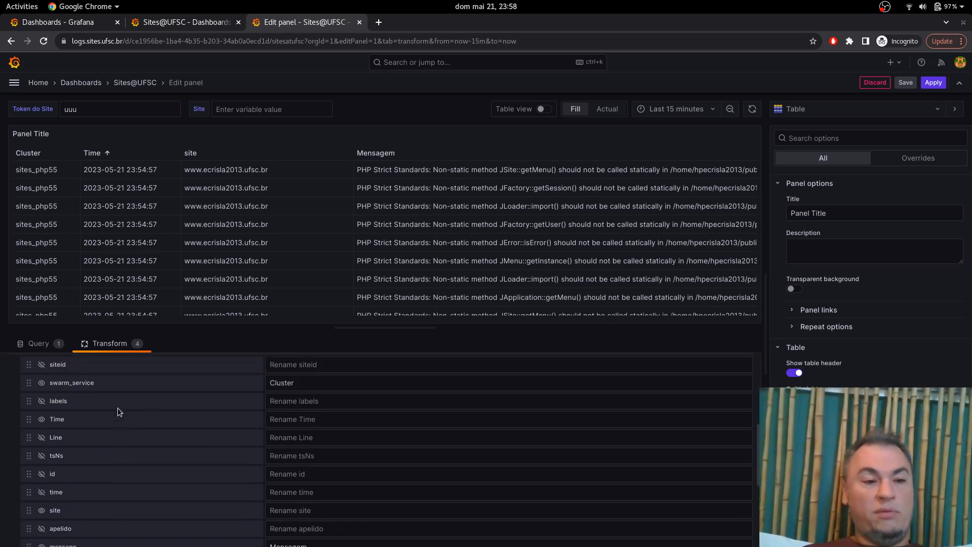
left_click(40, 402)
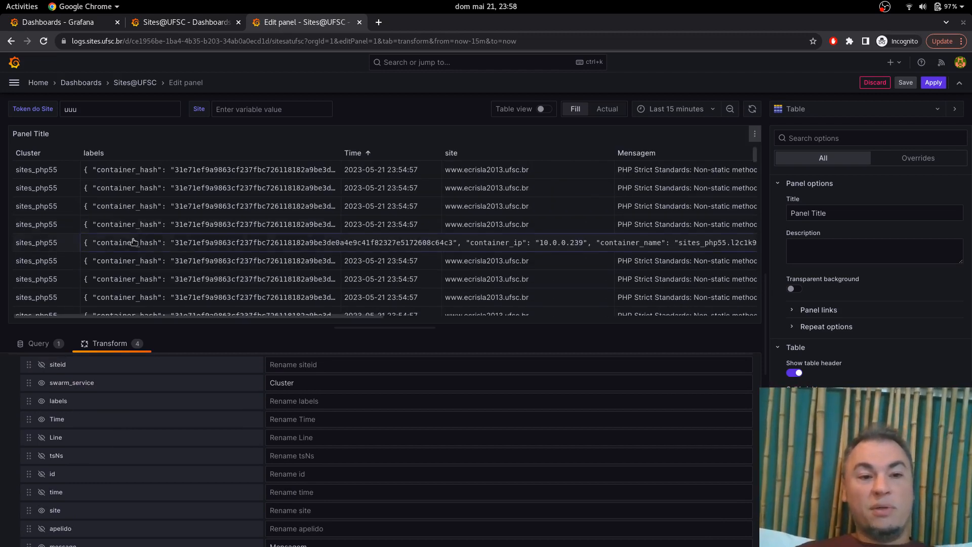
left_click(41, 400)
- Temporarily disable the Filter data by values transformation on the site field and inspect the table rows
scroll(202, 461, "down", 4)
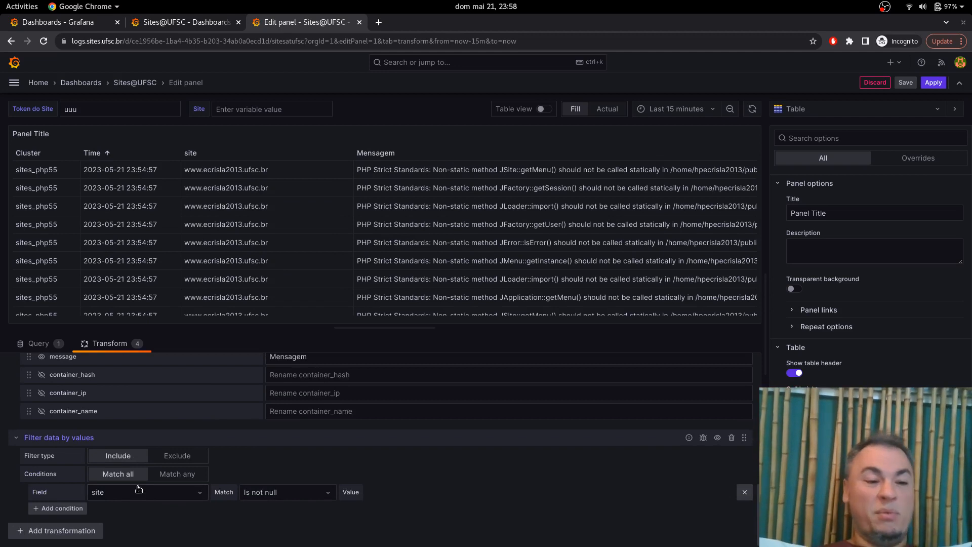
left_click(717, 438)
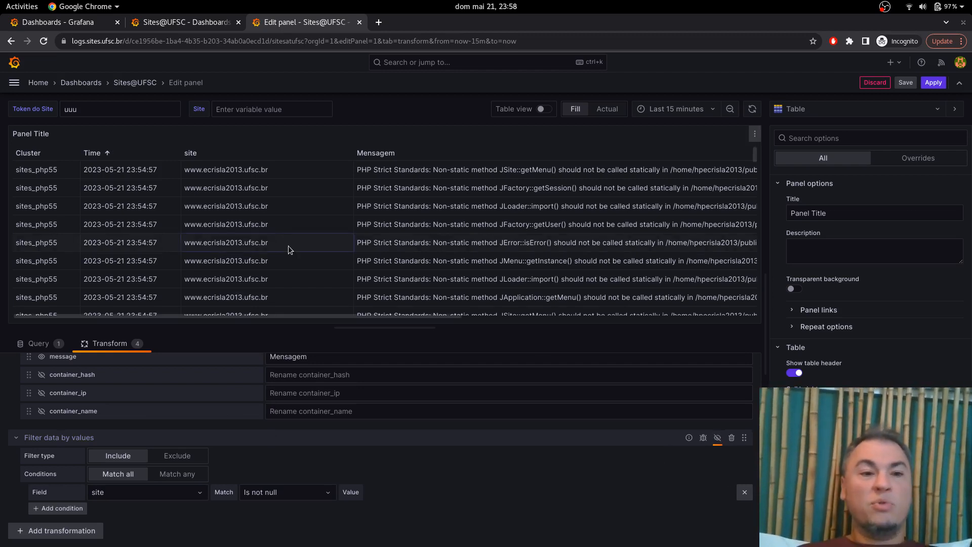
scroll(288, 248, "up", 1)
scroll(288, 247, "down", 1)
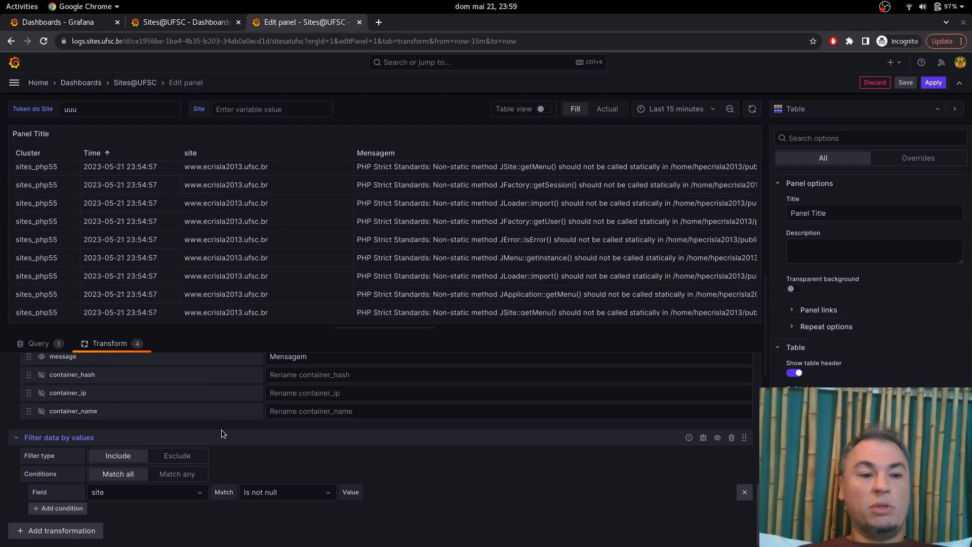
- Collapse the labels Extract fields and Organize fields transformations, and return to the panel's Loki query
scroll(221, 430, "up", 8)
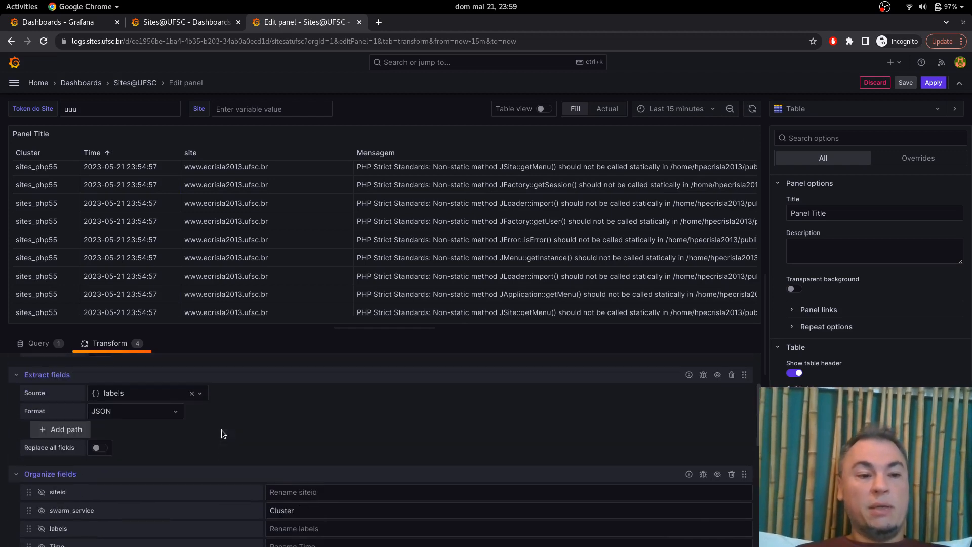
left_click(15, 474)
left_click(16, 375)
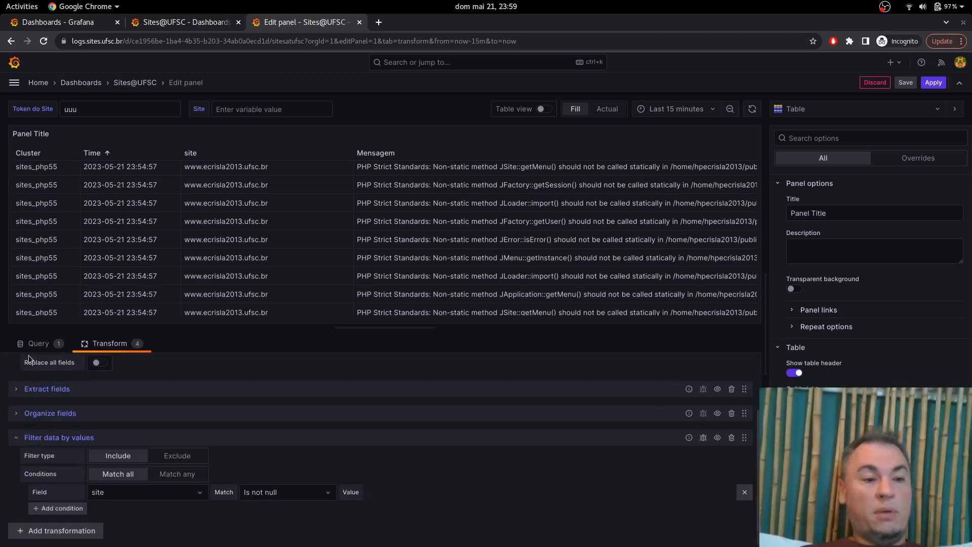
left_click(43, 344)
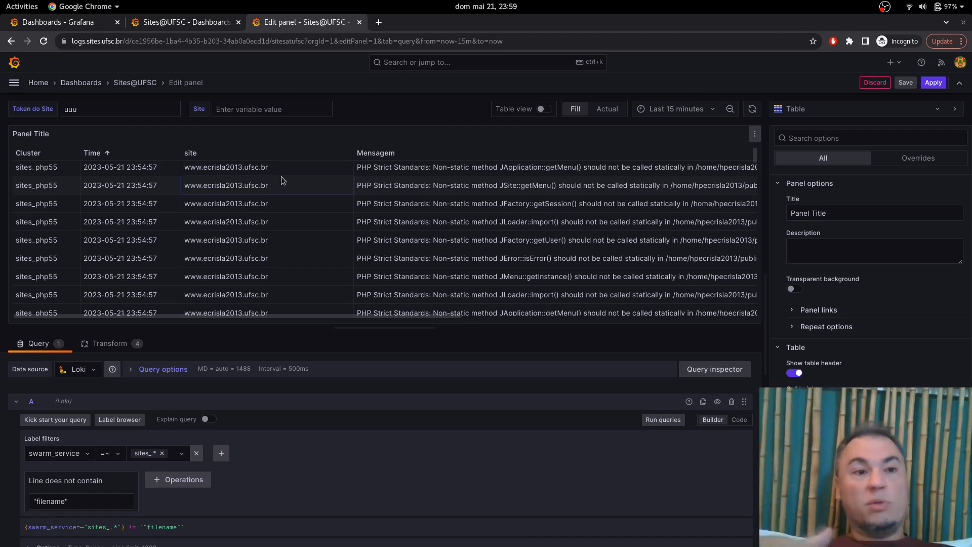
- Apply the panel edits to the Sites@UFSC dashboard and open the dashboard's settings
left_click(935, 83)
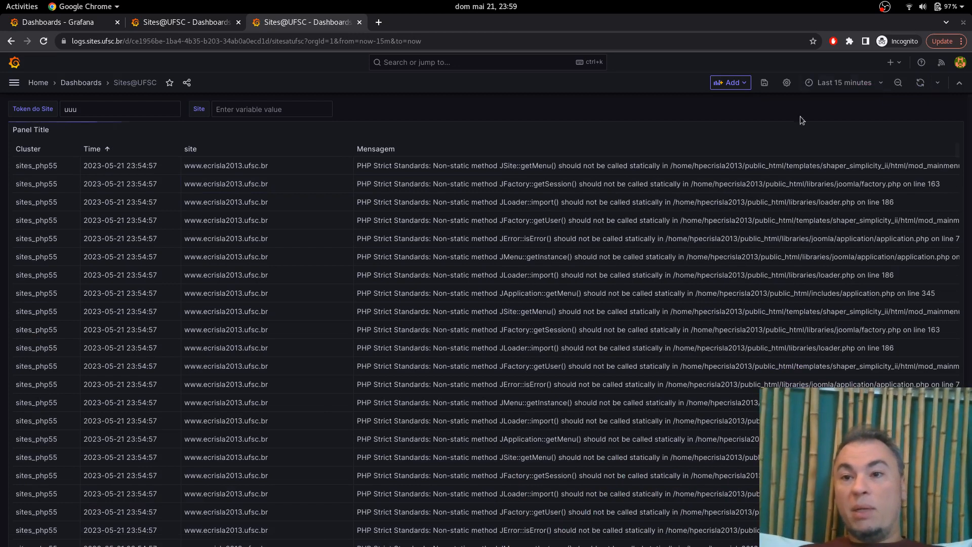
left_click(787, 84)
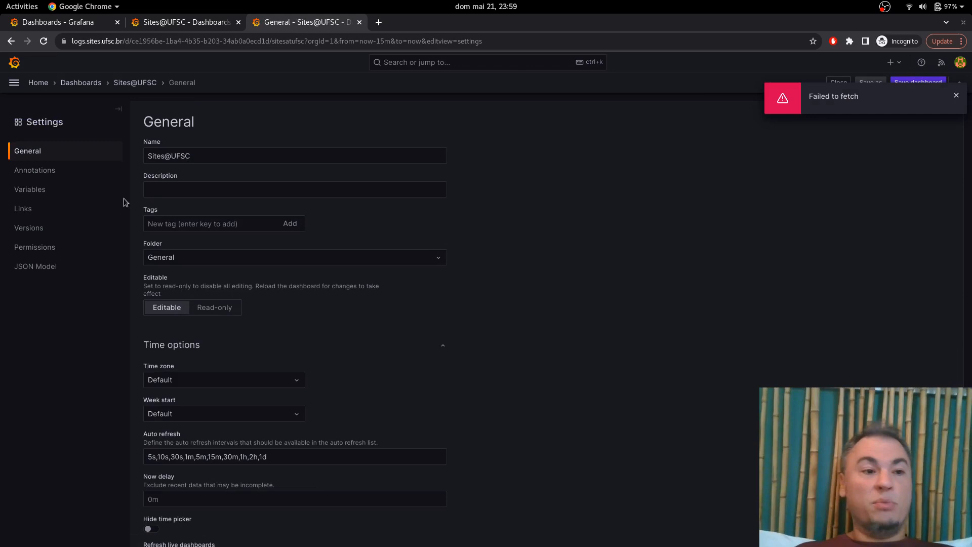
- Check the dashboard's permissions and version history in its settings, dismissing the error notification and returning to the permissions
left_click(39, 248)
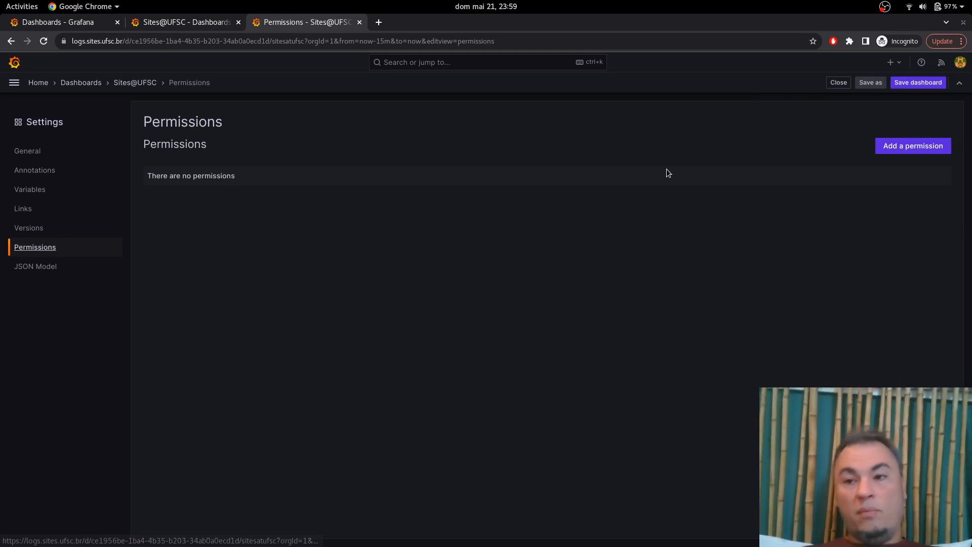
left_click(103, 252)
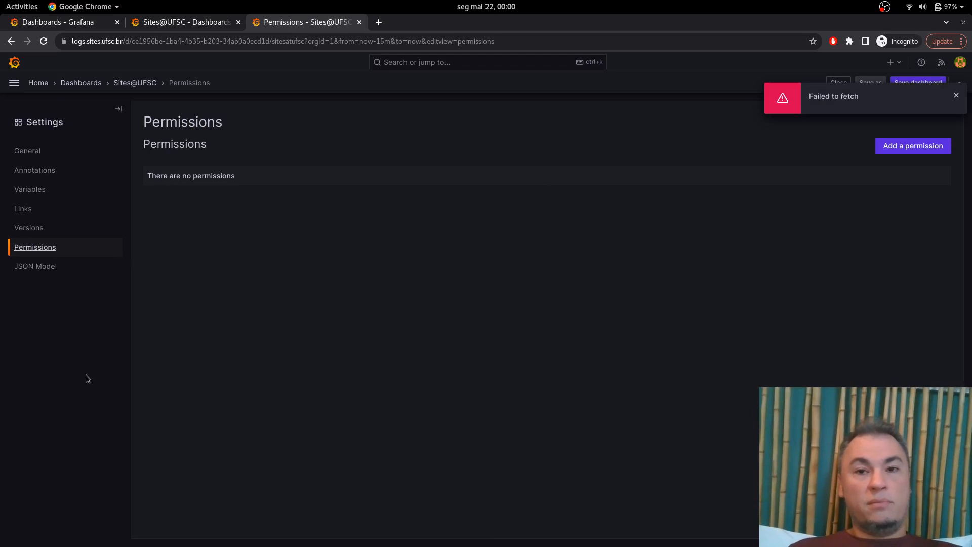
left_click(957, 96)
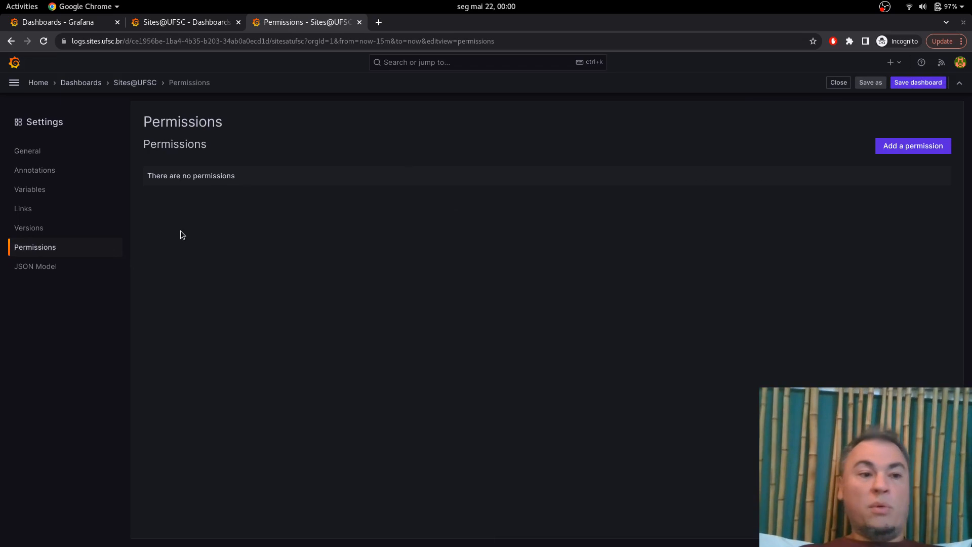
left_click(36, 232)
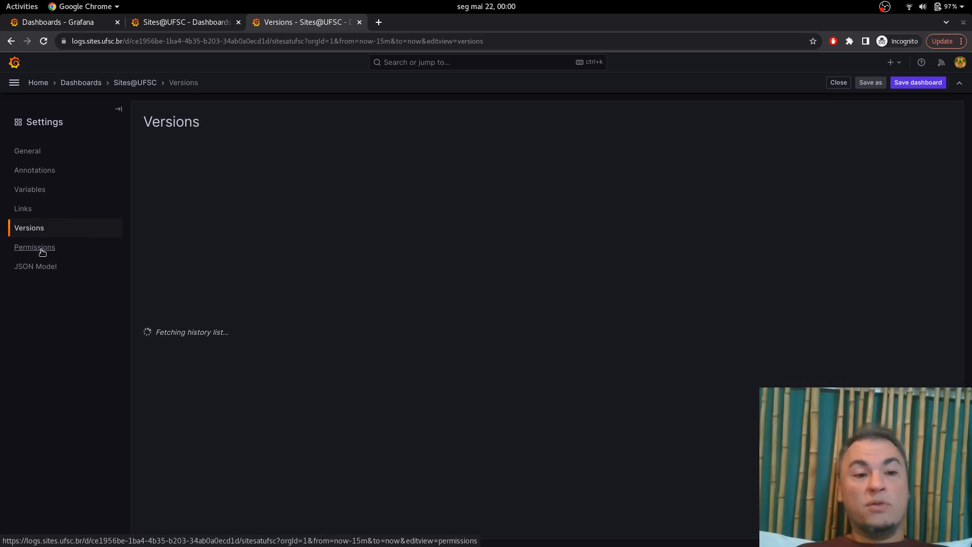
left_click(42, 252)
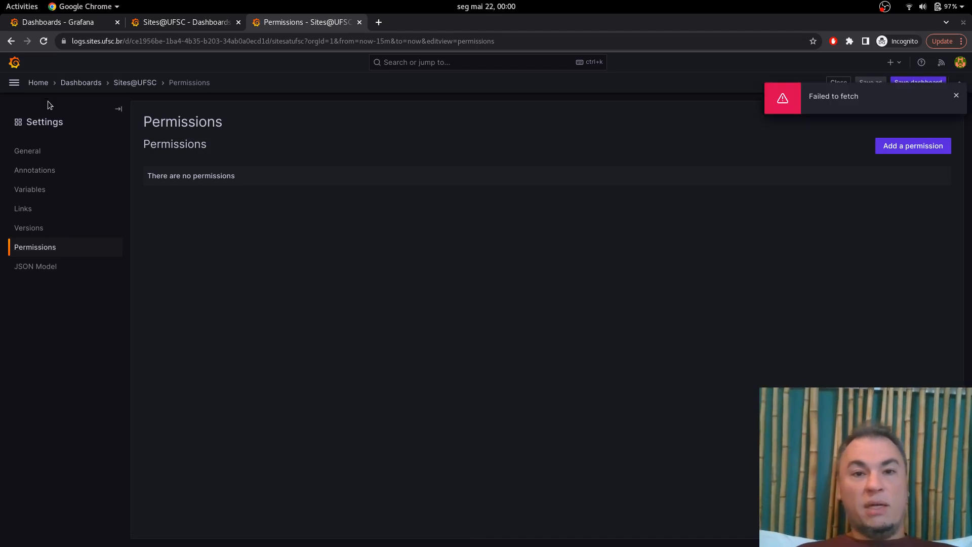
- Reload the dashboard's permissions page, discarding unsaved changes, and close the duplicate Sites@UFSC browser tab
left_click(44, 41)
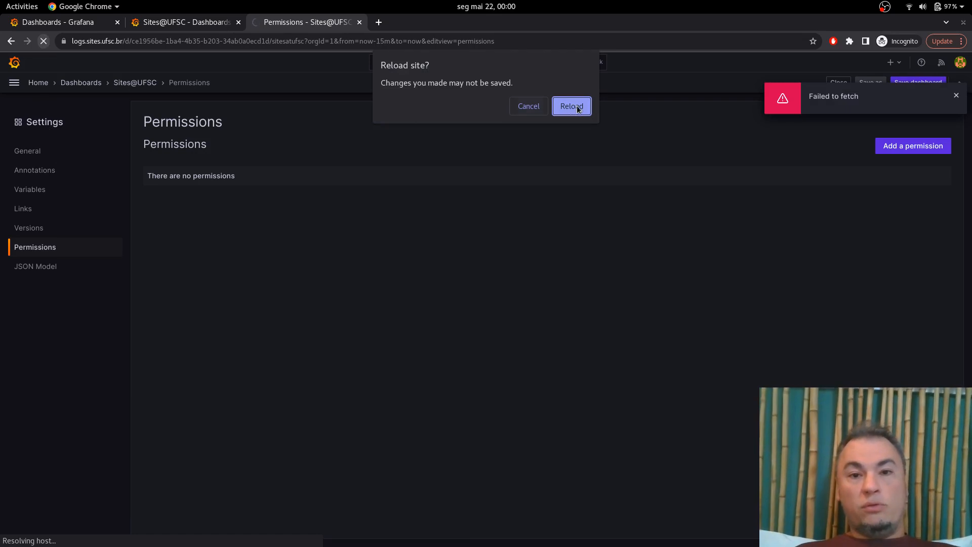
left_click(571, 106)
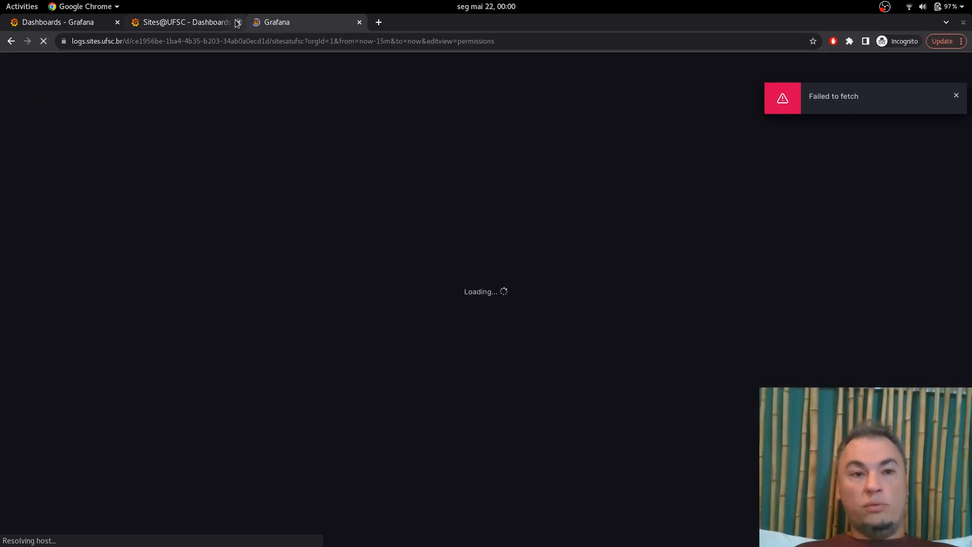
left_click(238, 22)
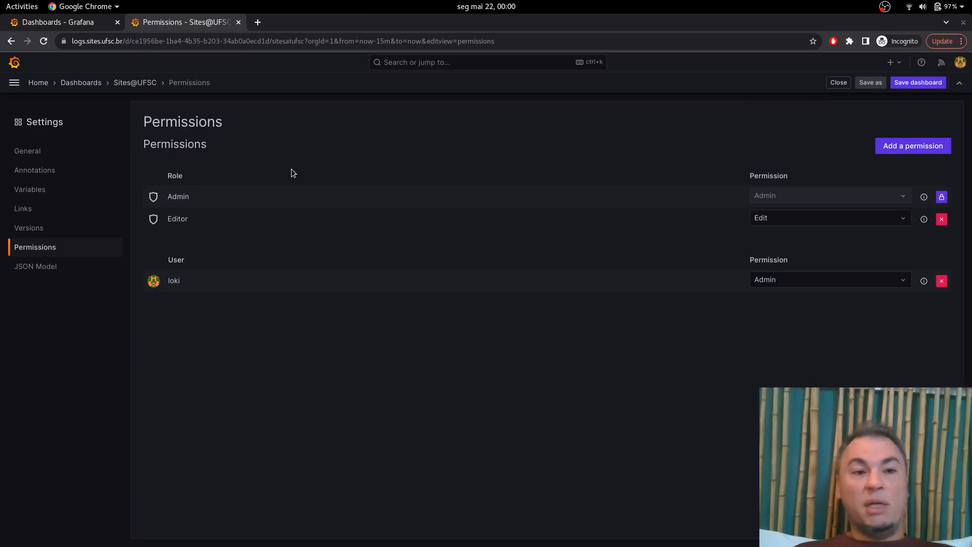
- Try to add a dashboard permission for a User by looking through the user search
left_click(911, 146)
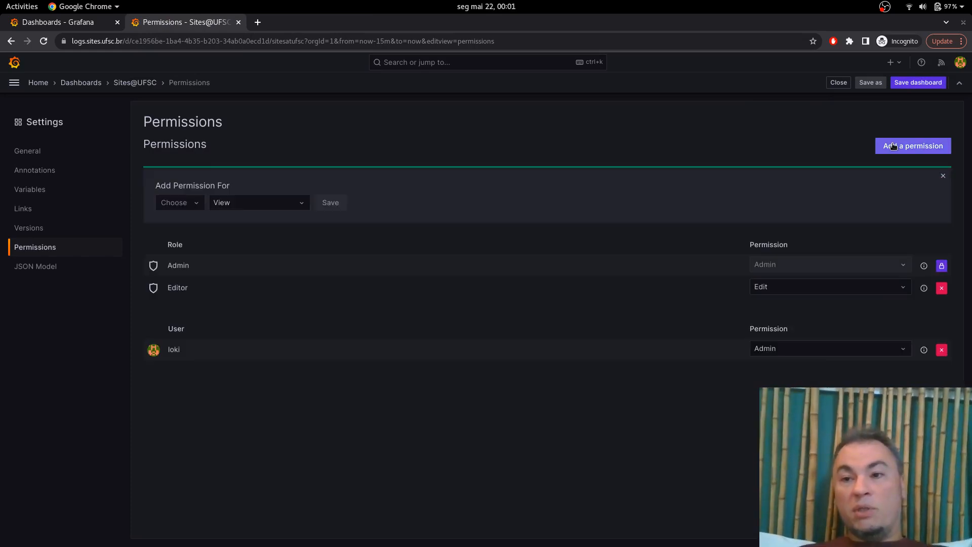
left_click(189, 203)
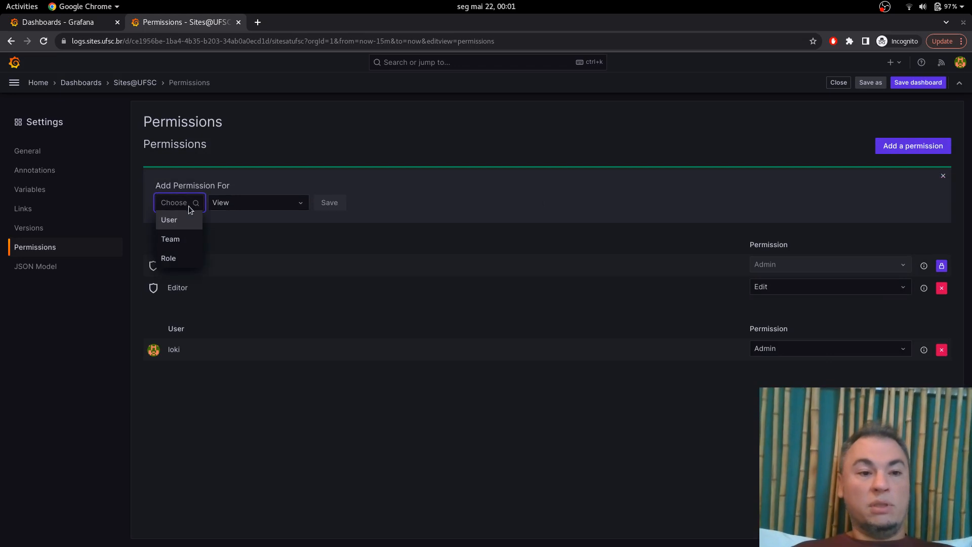
left_click(178, 221)
left_click(254, 203)
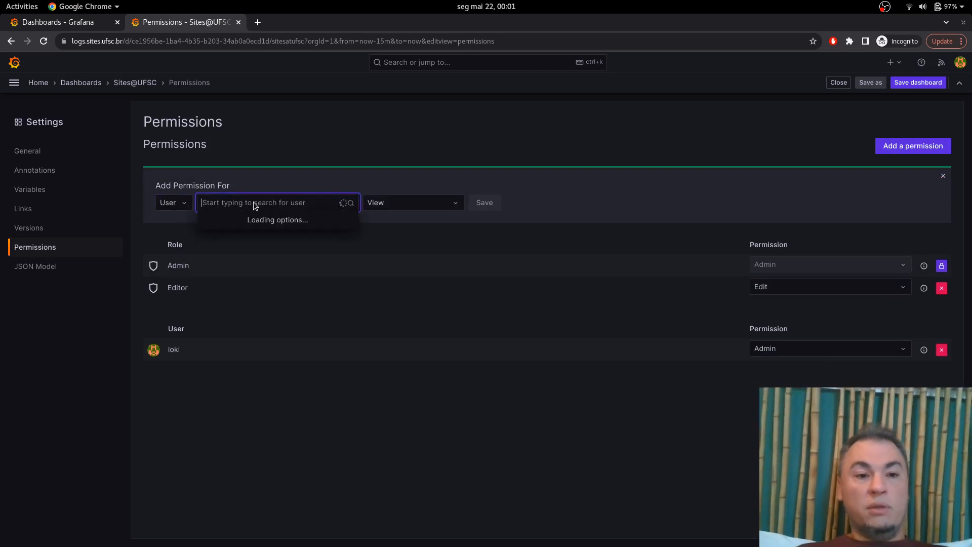
left_click(352, 181)
left_click(335, 206)
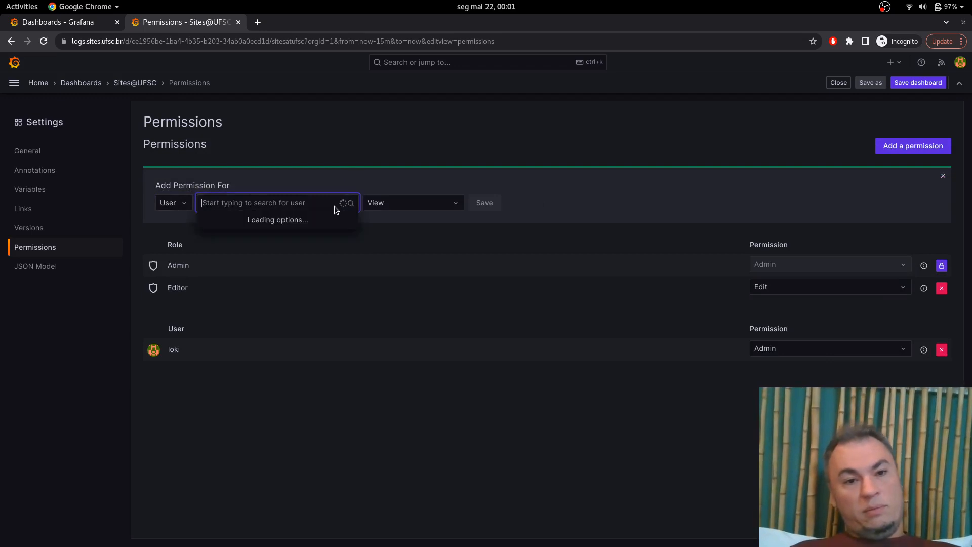
left_click(378, 178)
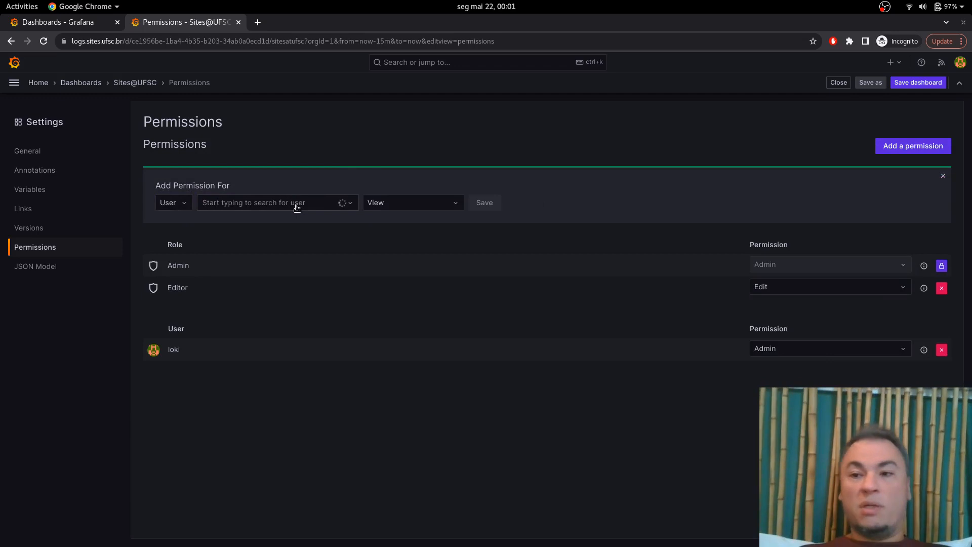
- Check the dashboard's save options, dismiss them without saving, and return to the Sites@UFSC dashboard
left_click(925, 84)
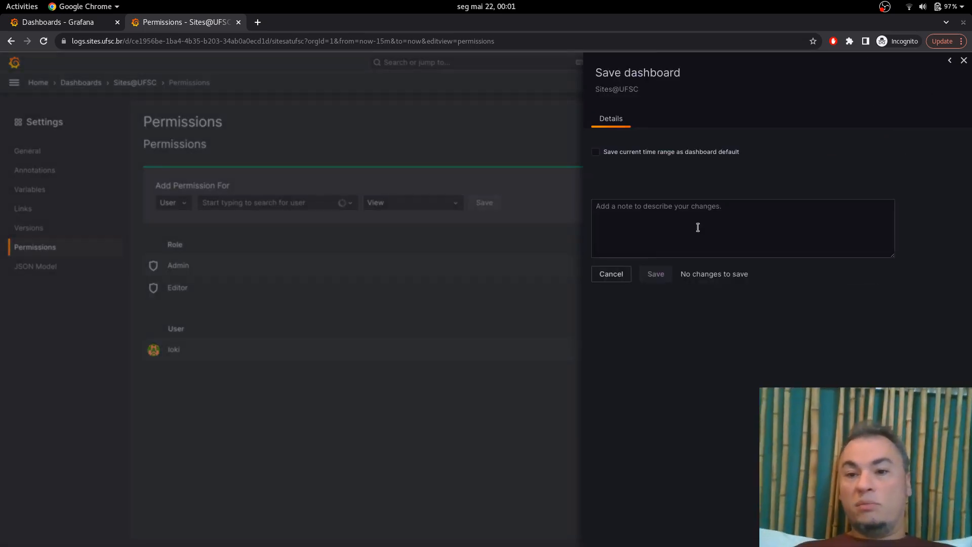
left_click(539, 117)
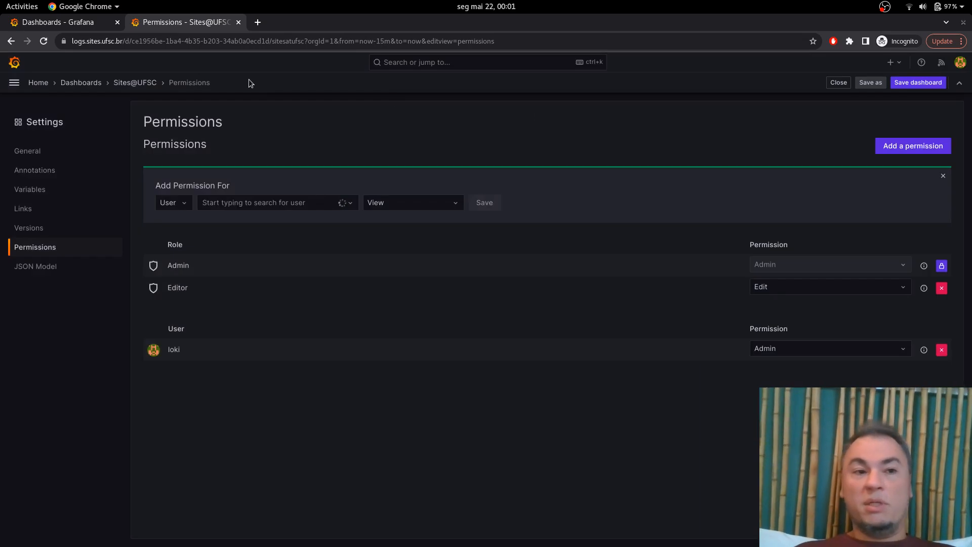
left_click(129, 84)
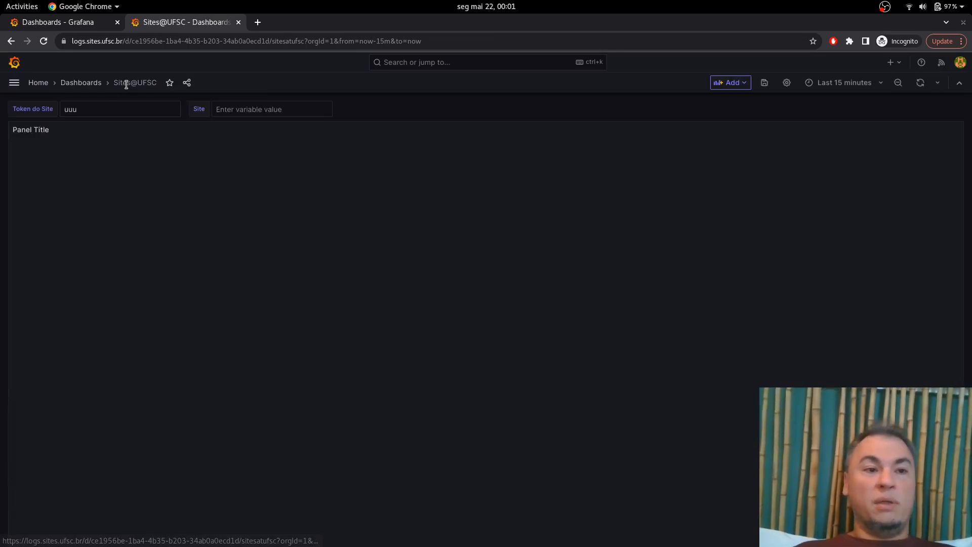
- Examine the Token do Site and Site variable fields above the panel
left_click(118, 113)
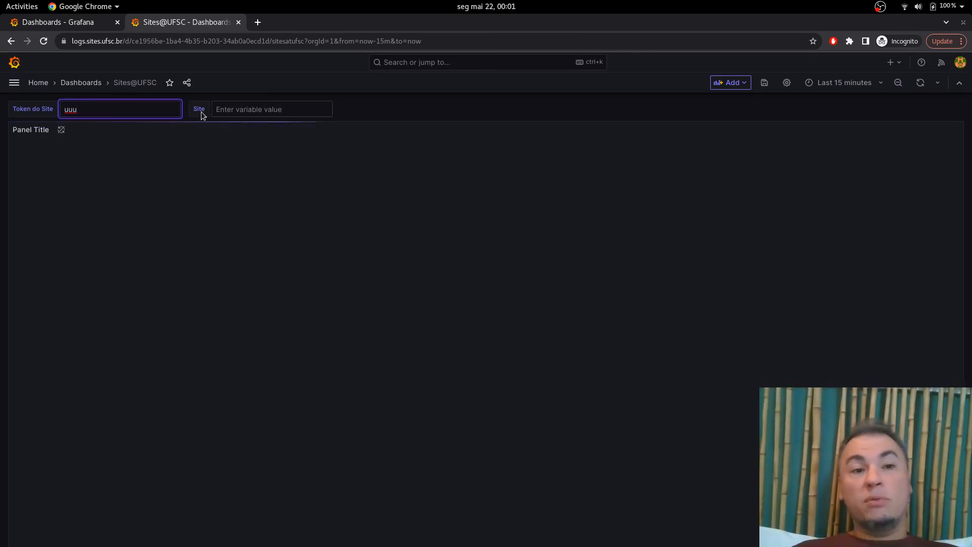
left_click(242, 115)
left_click(152, 115)
left_click(223, 110)
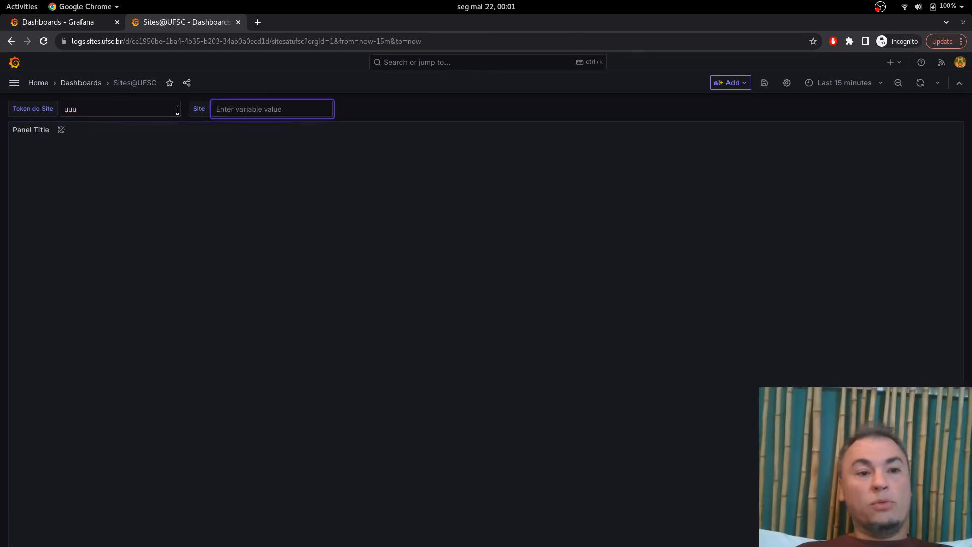
left_click(130, 110)
left_click(231, 110)
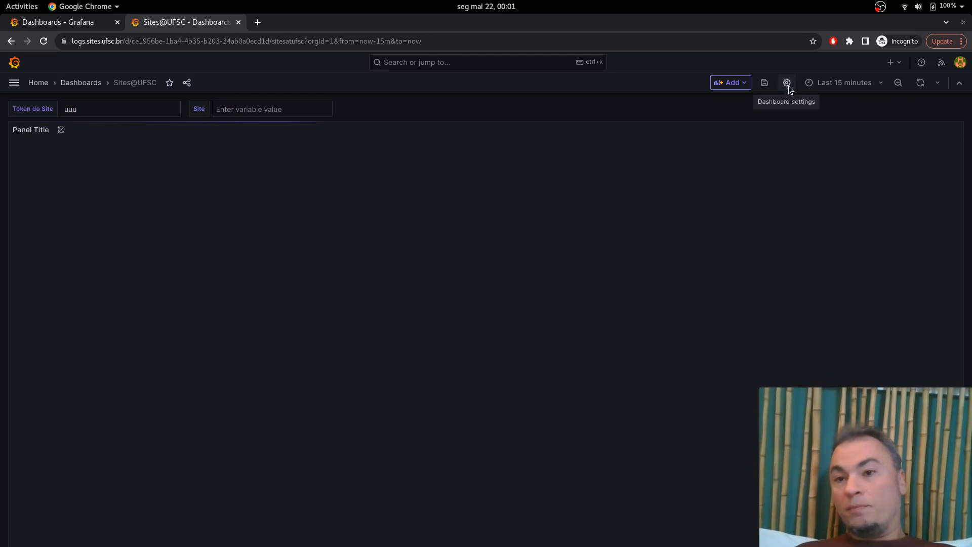
- Open the siteid variable's definition in the dashboard settings
left_click(787, 84)
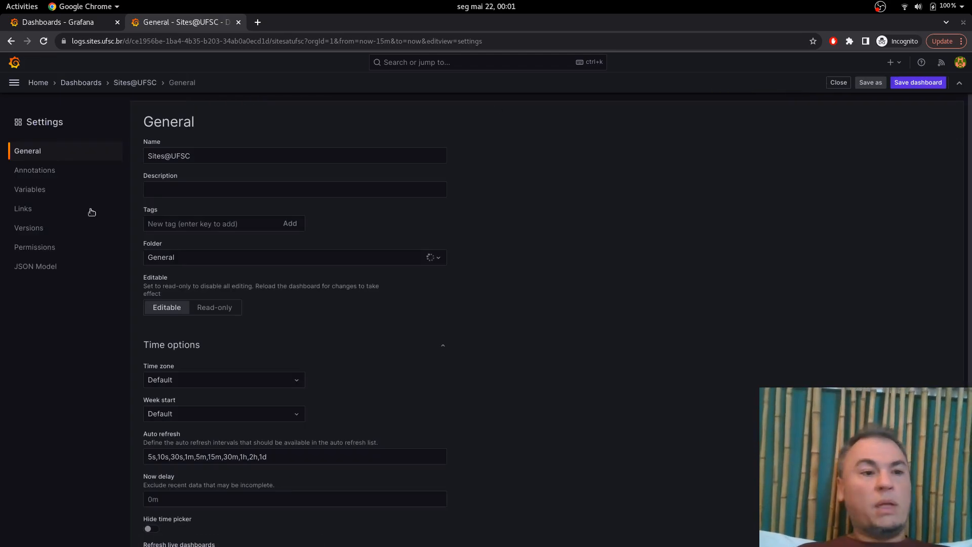
left_click(31, 190)
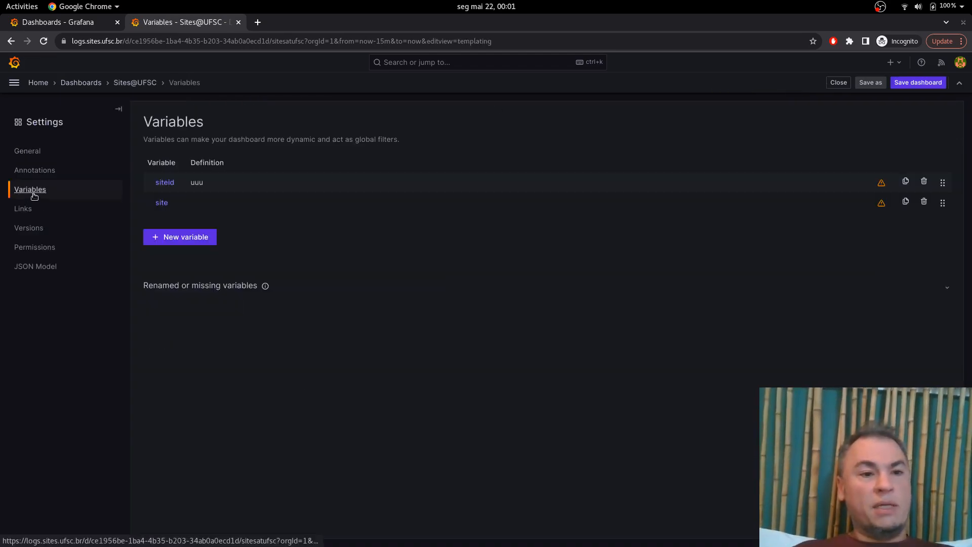
left_click(164, 181)
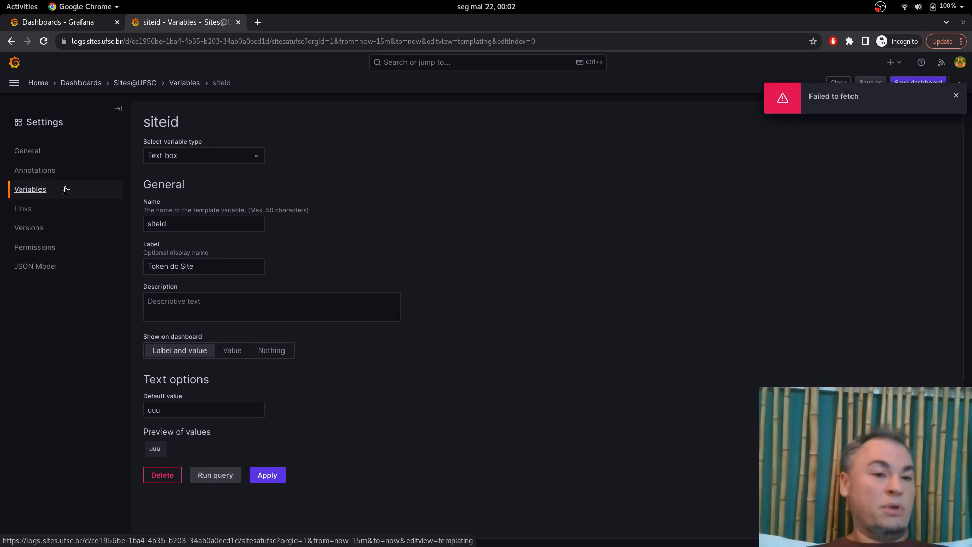
- Switch the siteid variable to the Query type to view its options and set it back to Text box
left_click(190, 158)
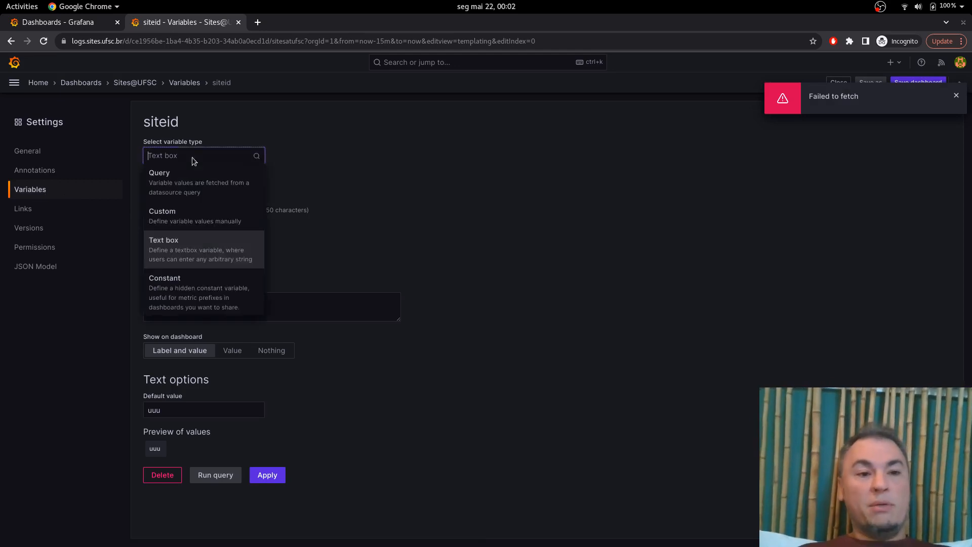
left_click(203, 191)
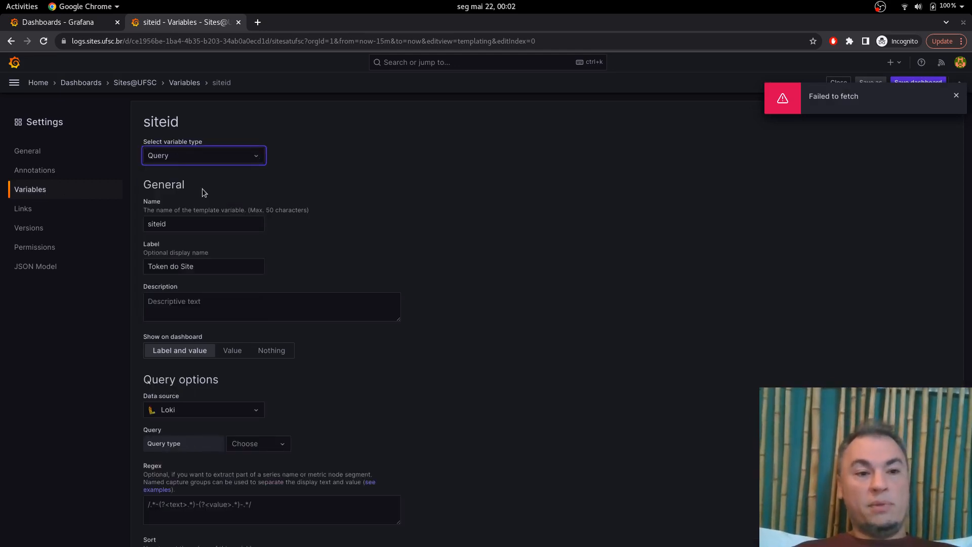
left_click(195, 154)
left_click(184, 243)
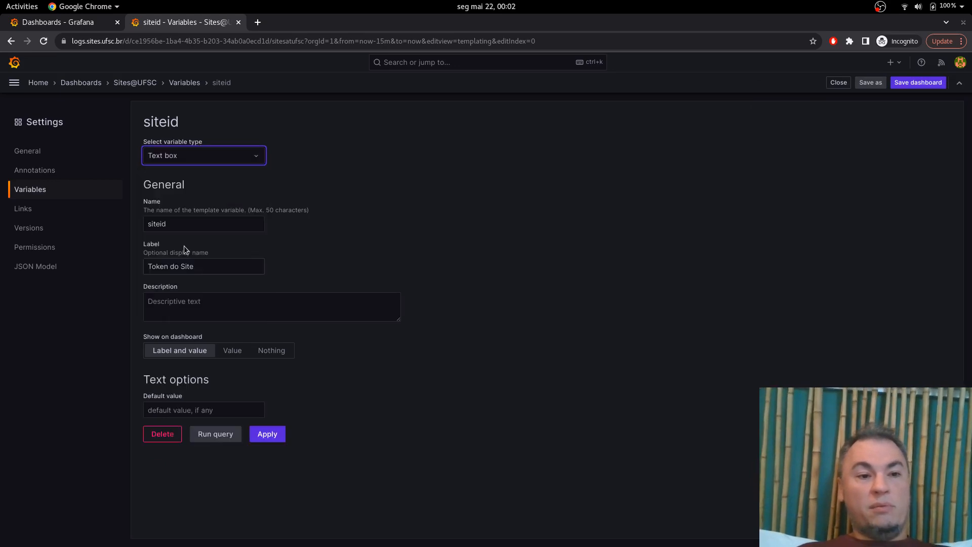
left_click(373, 225)
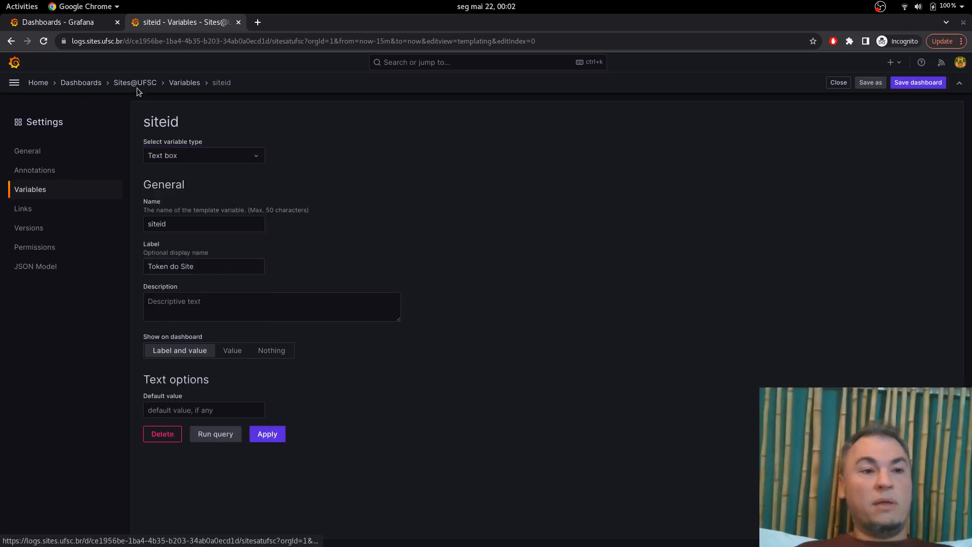
- Return to the Sites@UFSC dashboard and open its panel for editing
left_click(185, 83)
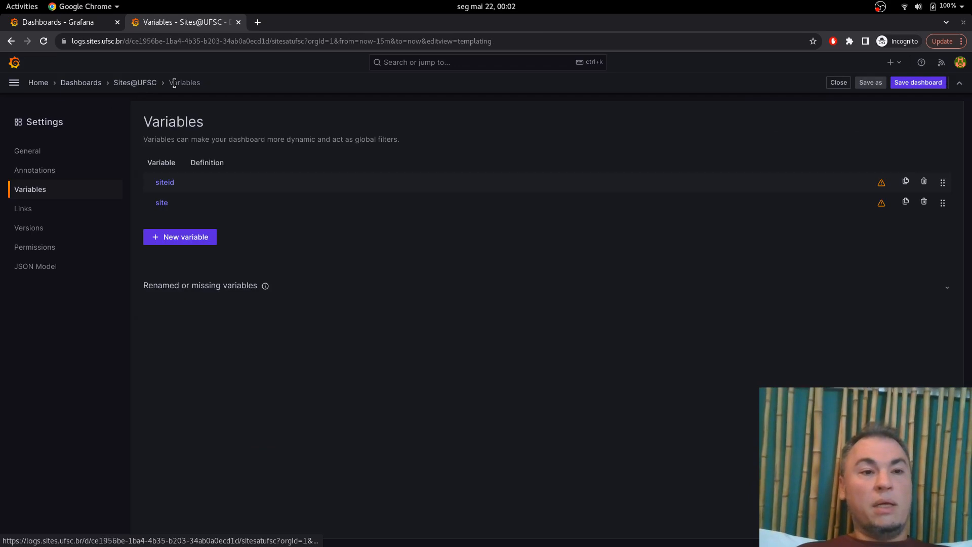
left_click(144, 85)
left_click(99, 109)
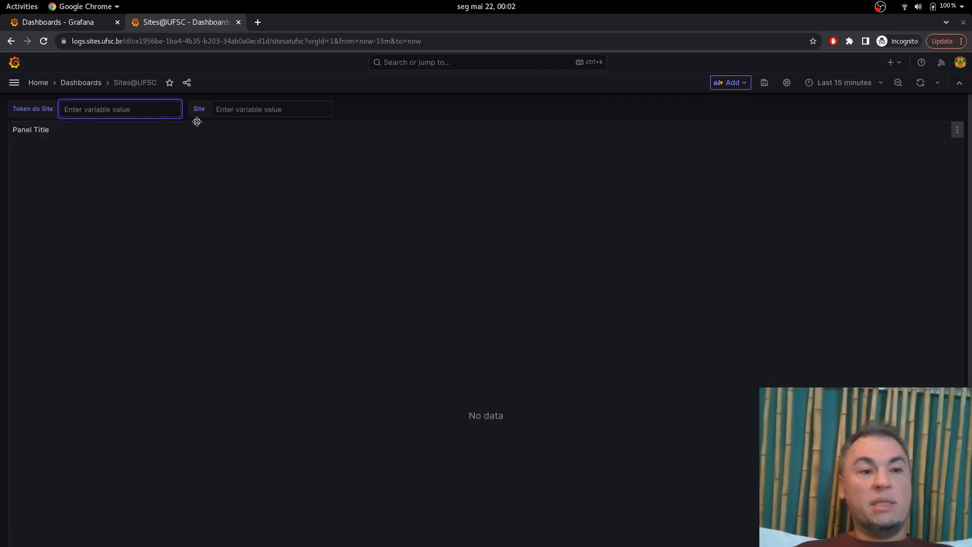
left_click(957, 130)
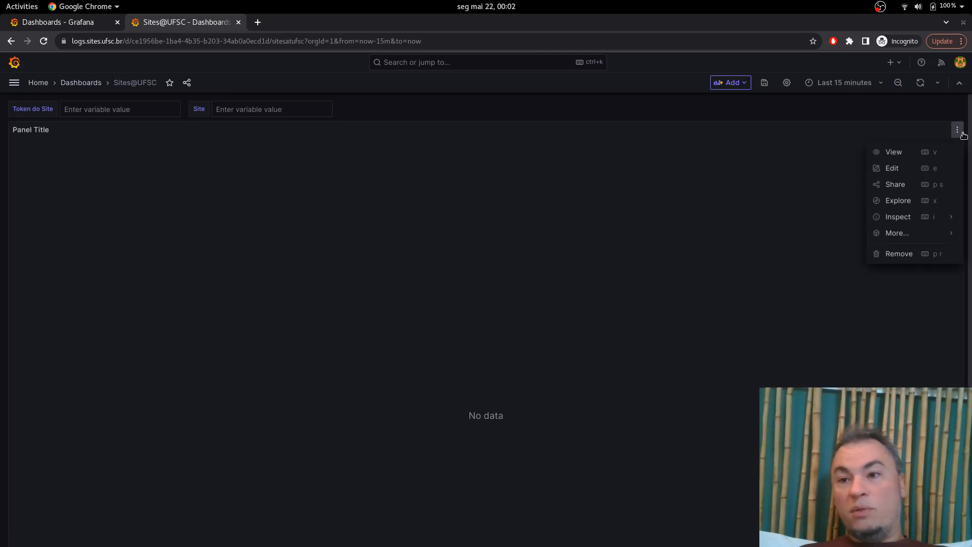
left_click(917, 168)
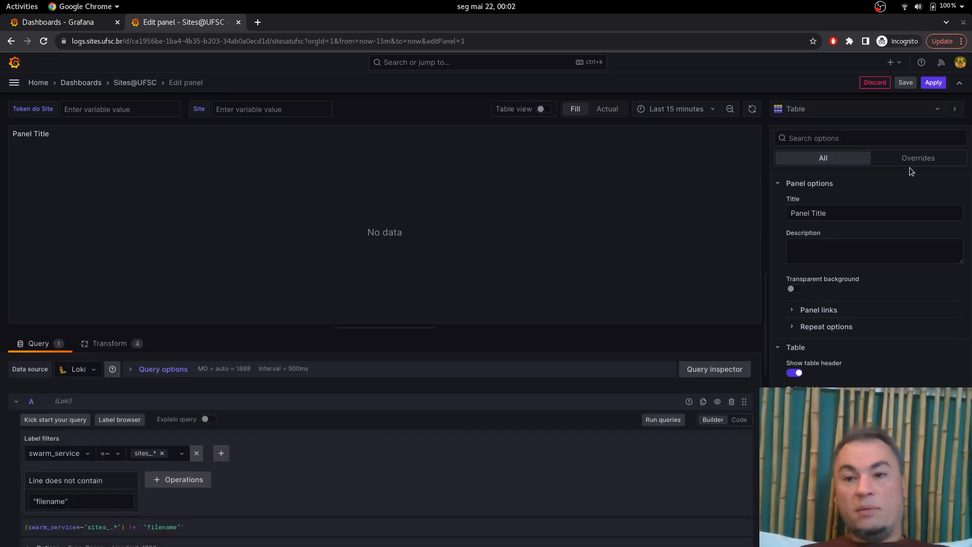
- Replace the excluded text in the query's Line does not contain filter with $siteid
left_click(94, 503)
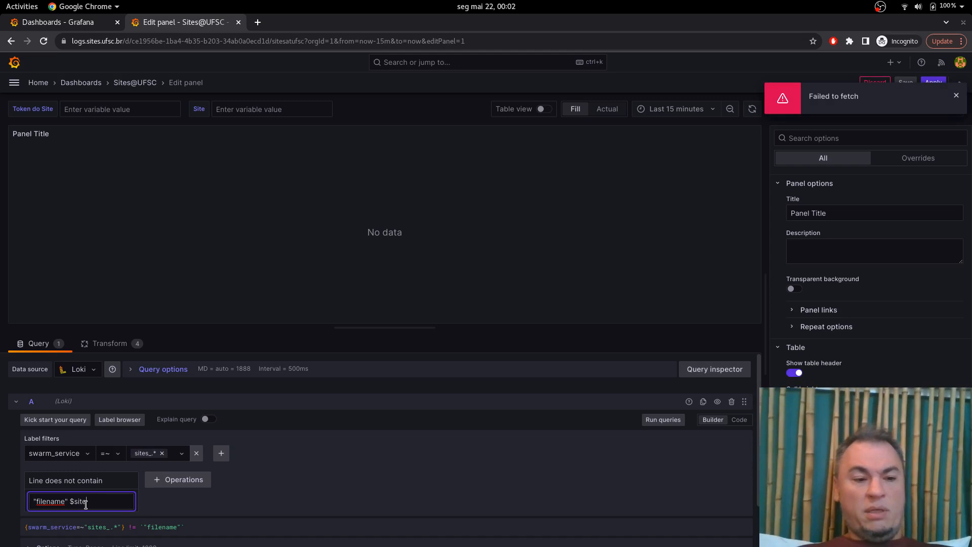
key("BackSpace")
key("BackSpace")
key("BackSpace")
key("BackSpace")
key("BackSpace")
key("BackSpace")
key("BackSpace")
key("BackSpace")
key("BackSpace")
key("BackSpace")
key("BackSpace")
key("BackSpace")
key("BackSpace")
key("BackSpace")
key("BackSpace")
type("$sitei")
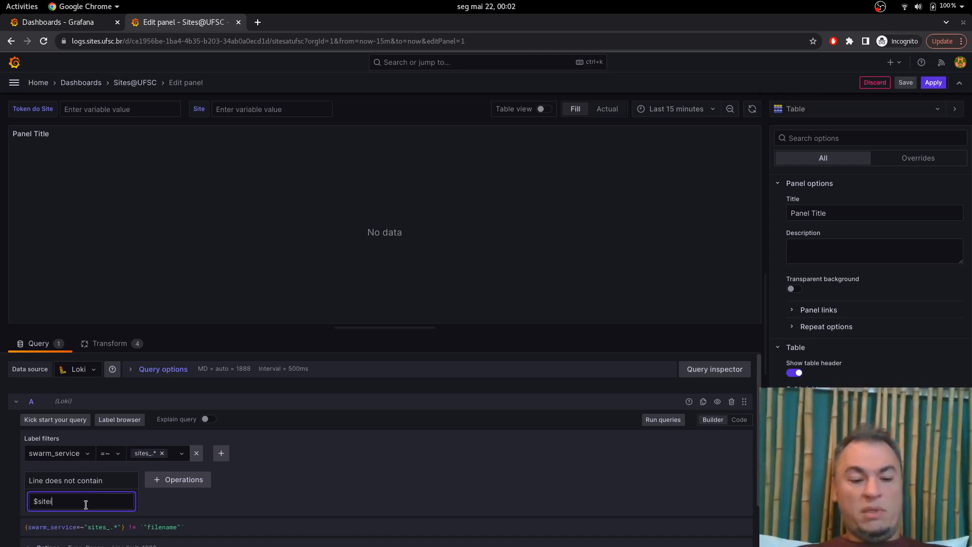
type("d")
left_click(166, 512)
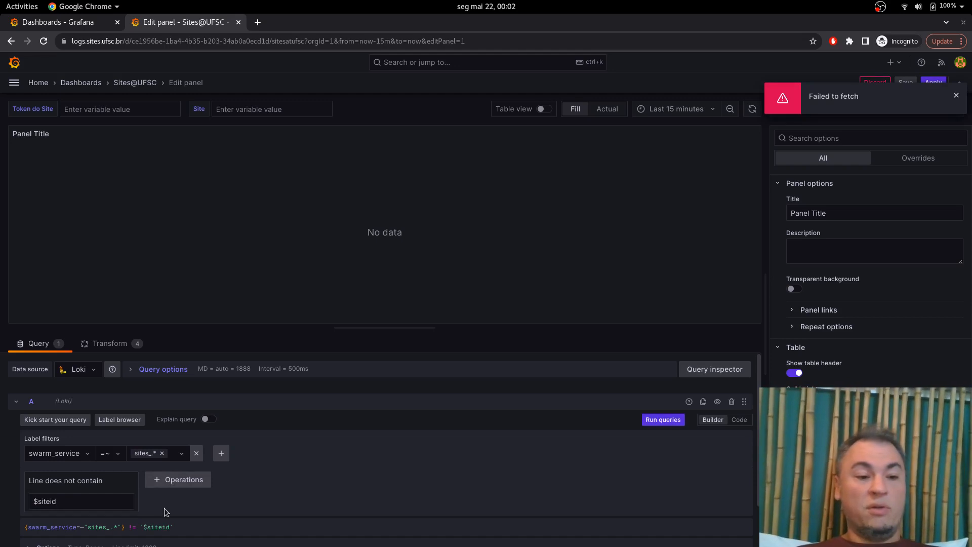
- Re-enter $siteid in the Line does not contain filter and run the Loki query
double_click(116, 507)
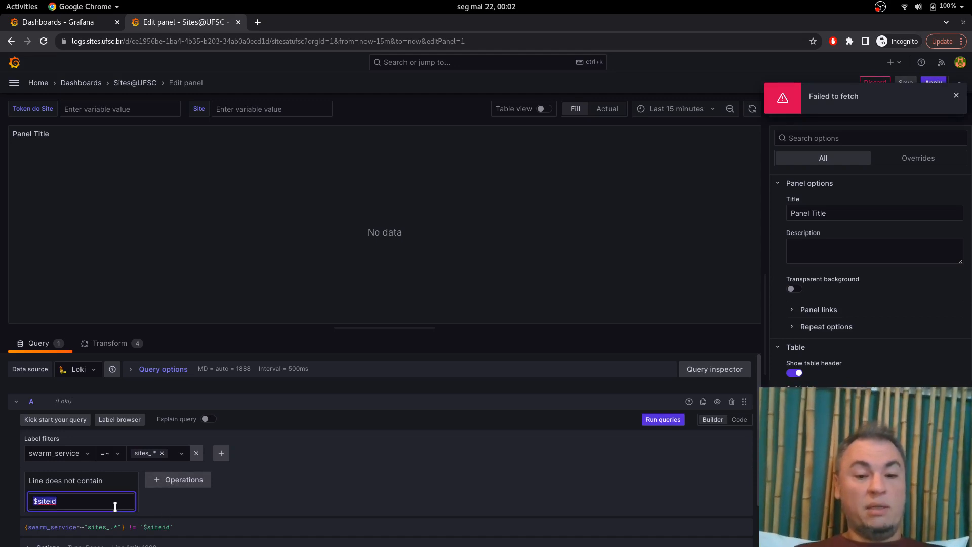
key("BackSpace")
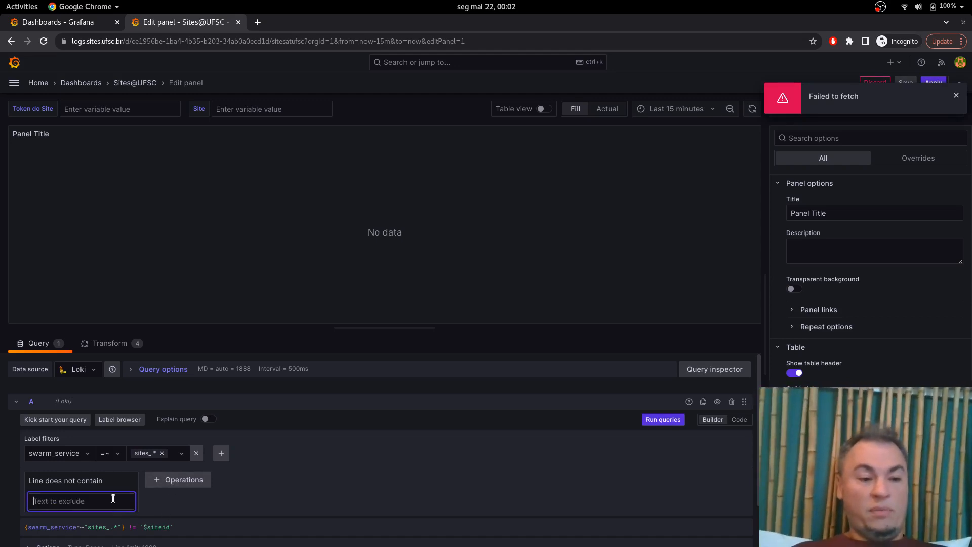
type("$siteid")
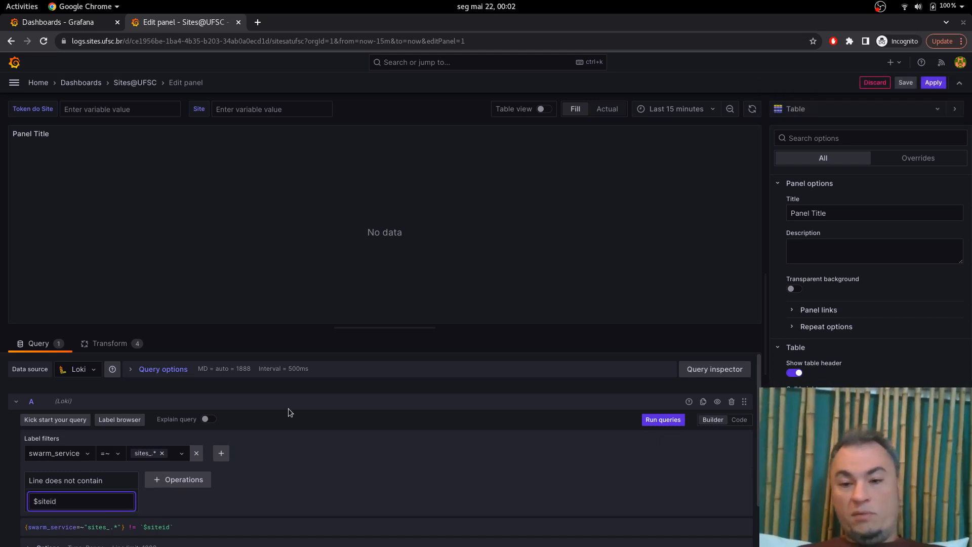
left_click(660, 421)
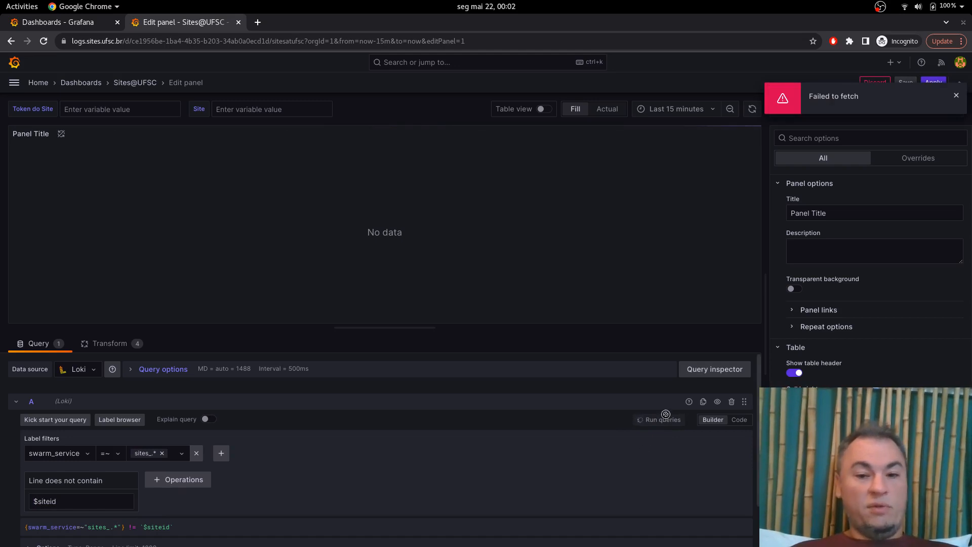
- Clear the excluded text from the Line does not contain filter
triple_click(102, 503)
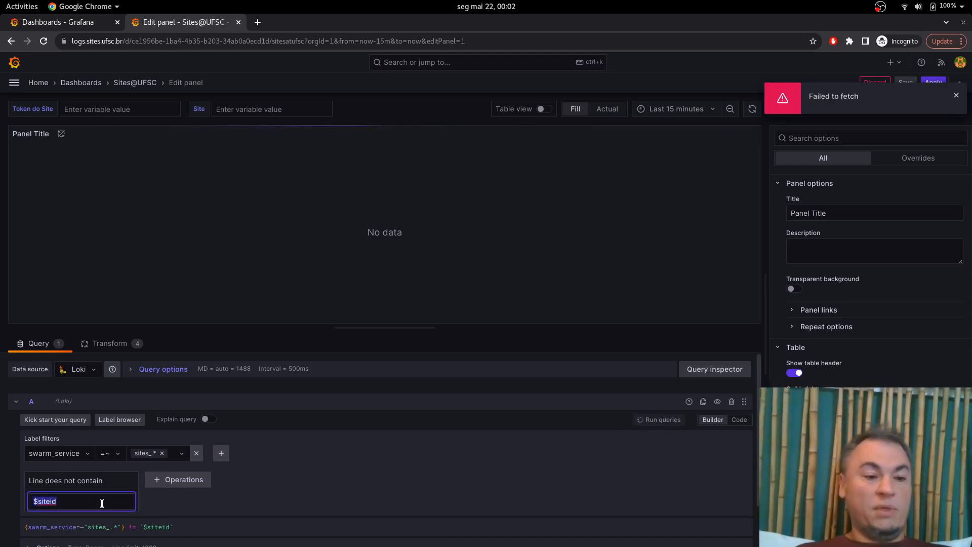
key("BackSpace")
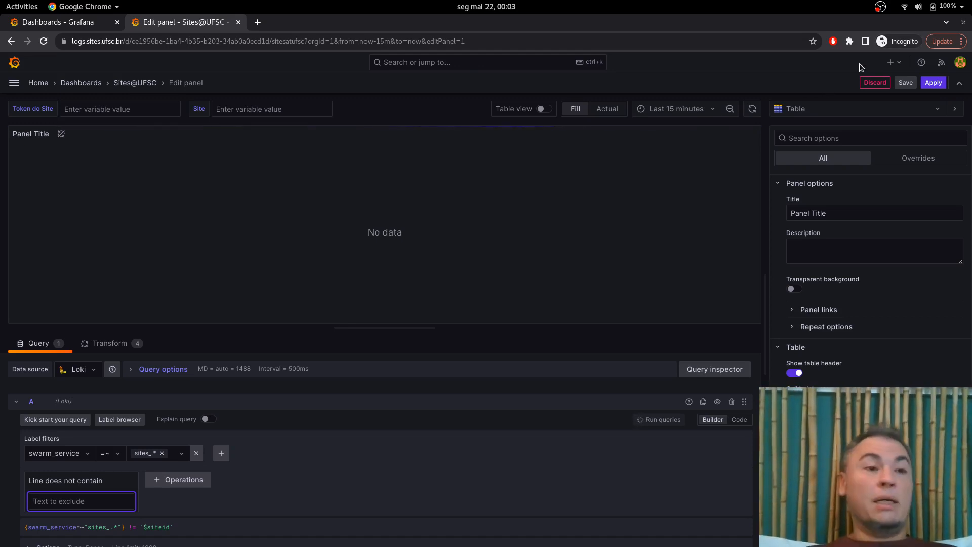
left_click(881, 6)
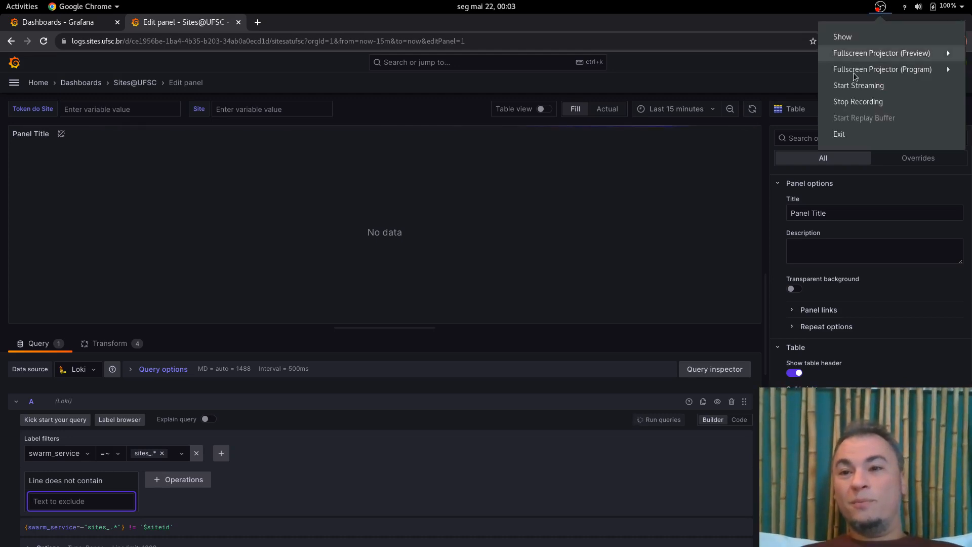